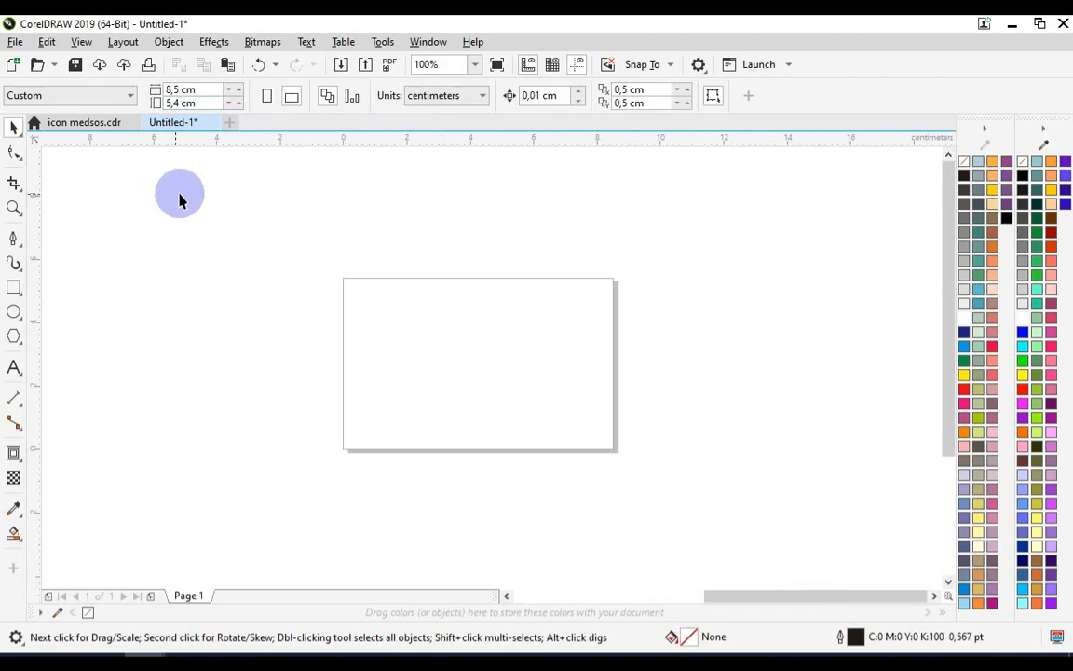
Zoom into the page and create a page-sized frame rectangle with the Rectangle tool
key(z)
drag(335, 264, 666, 470)
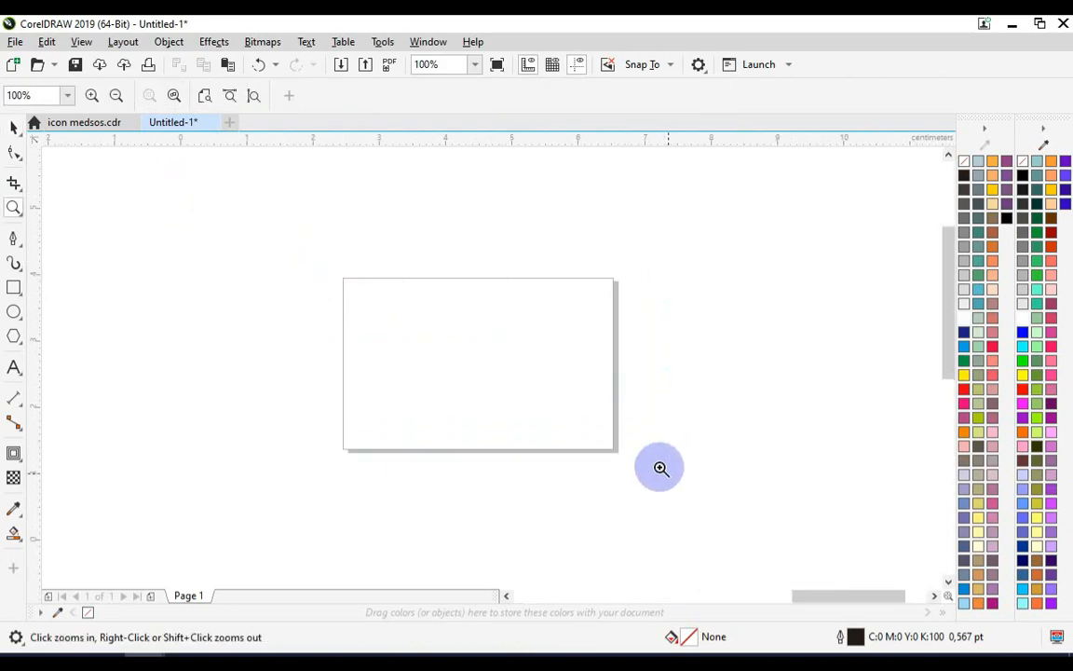
click(13, 126)
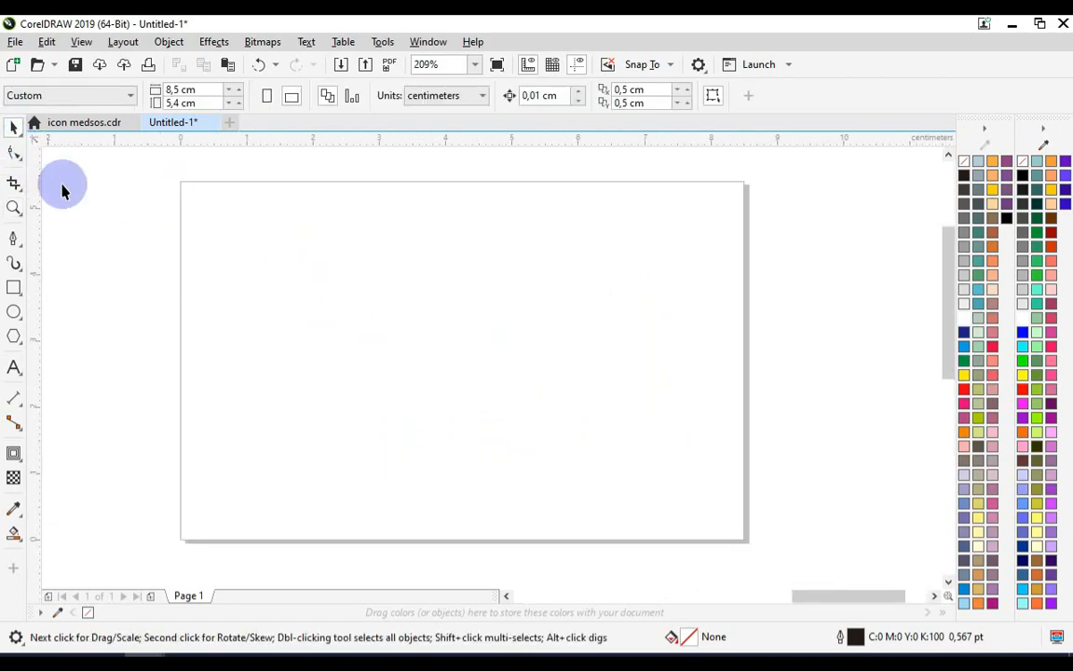
double_click(16, 289)
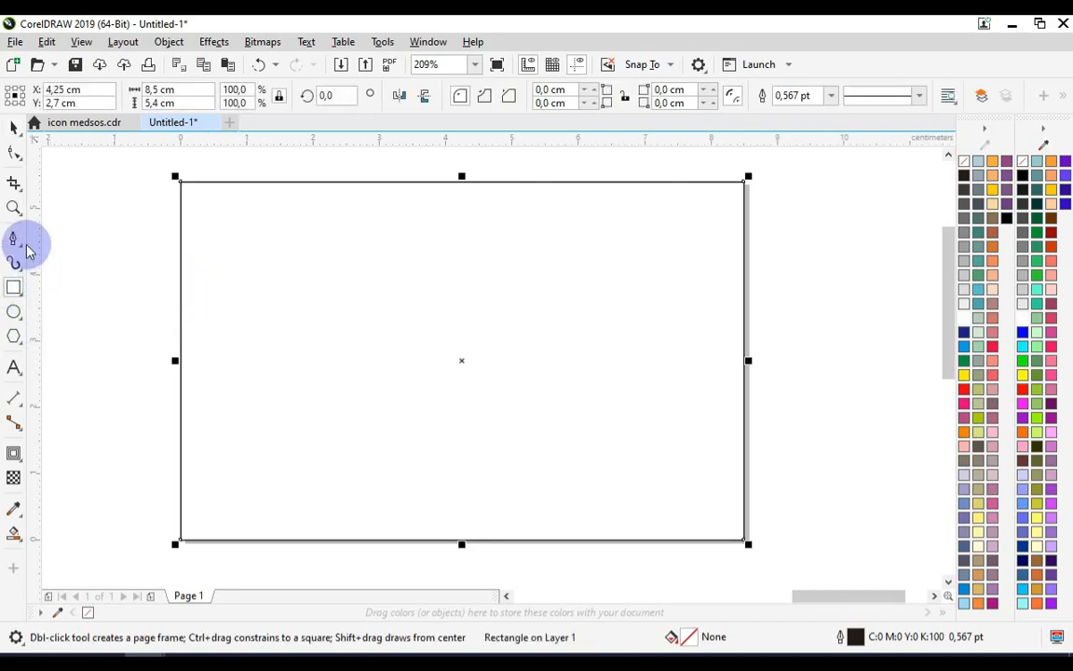
Draw an open Pen path running horizontally across the upper page, then diagonally down past the bottom edge
click(23, 246)
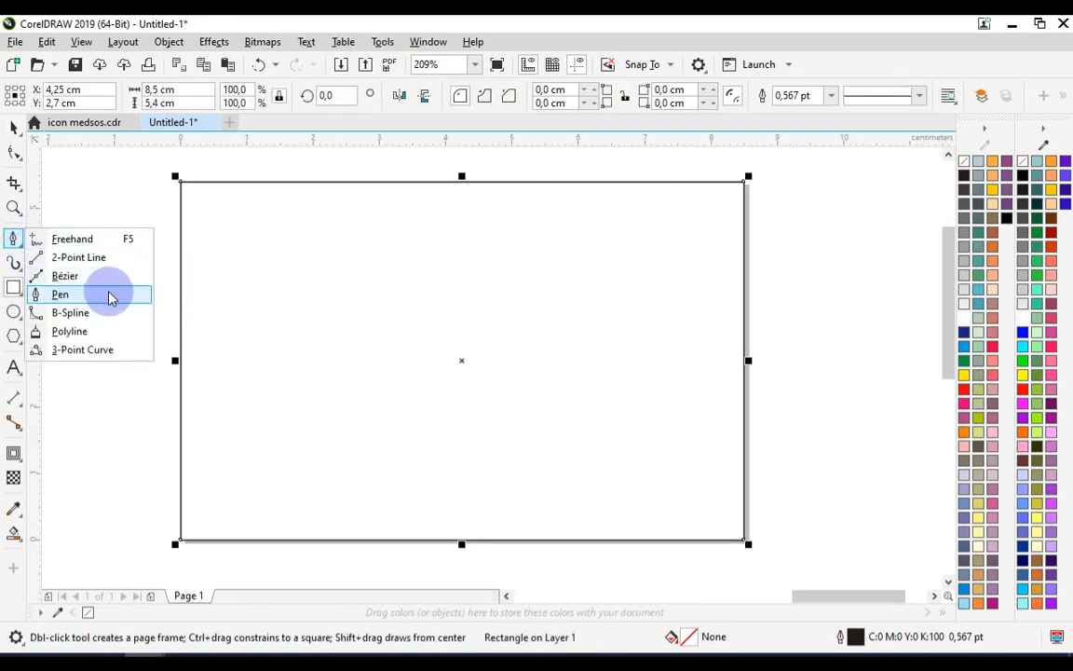
click(59, 295)
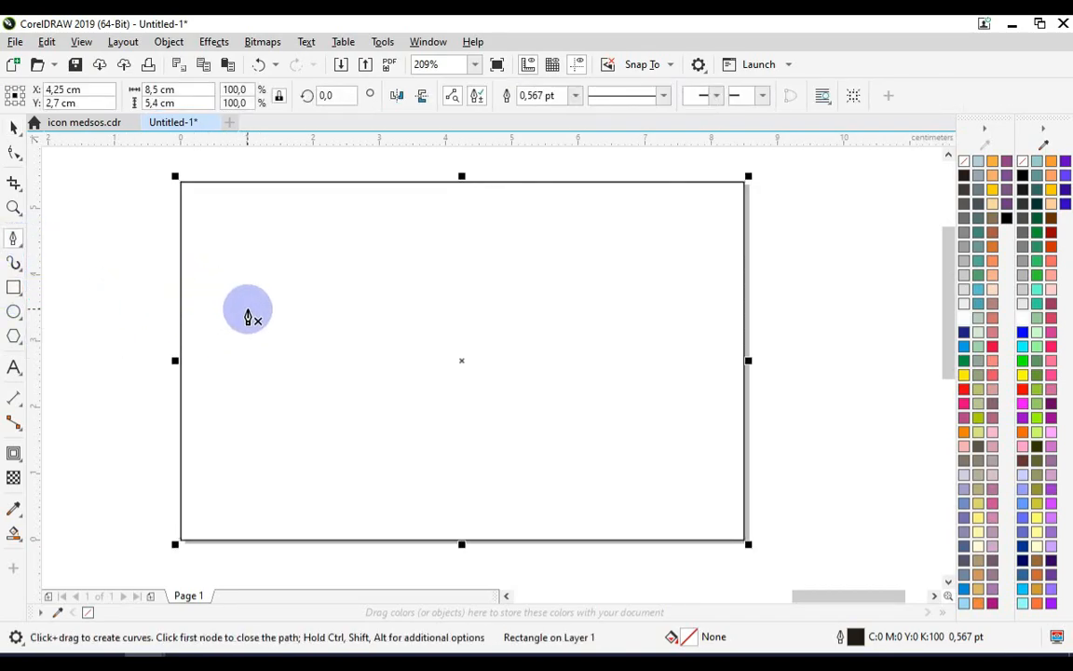
click(147, 217)
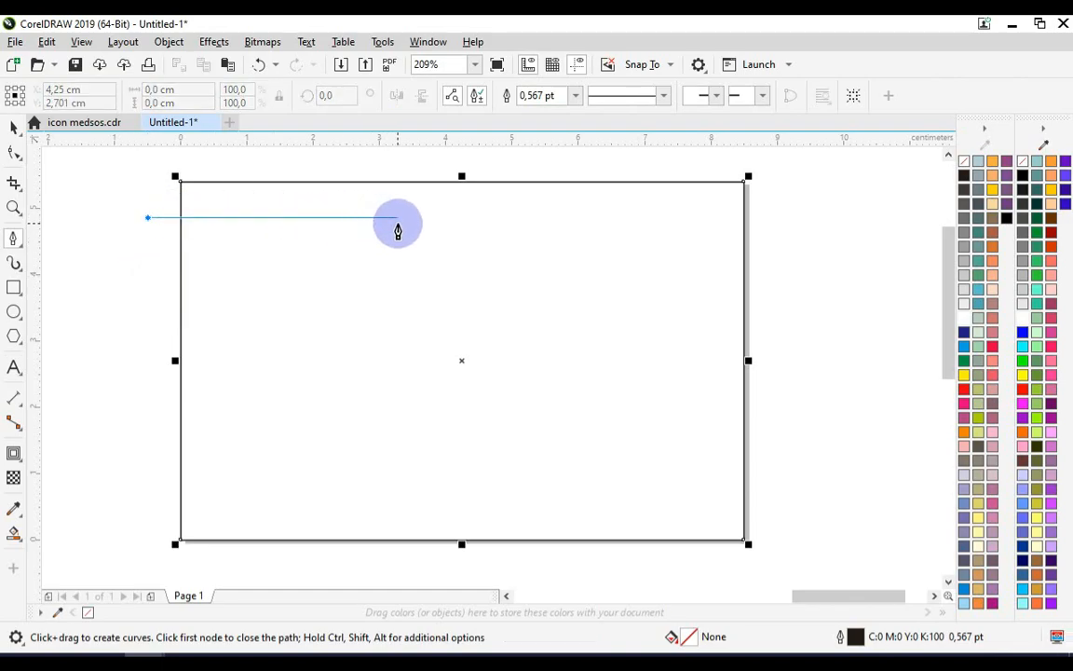
click(407, 218)
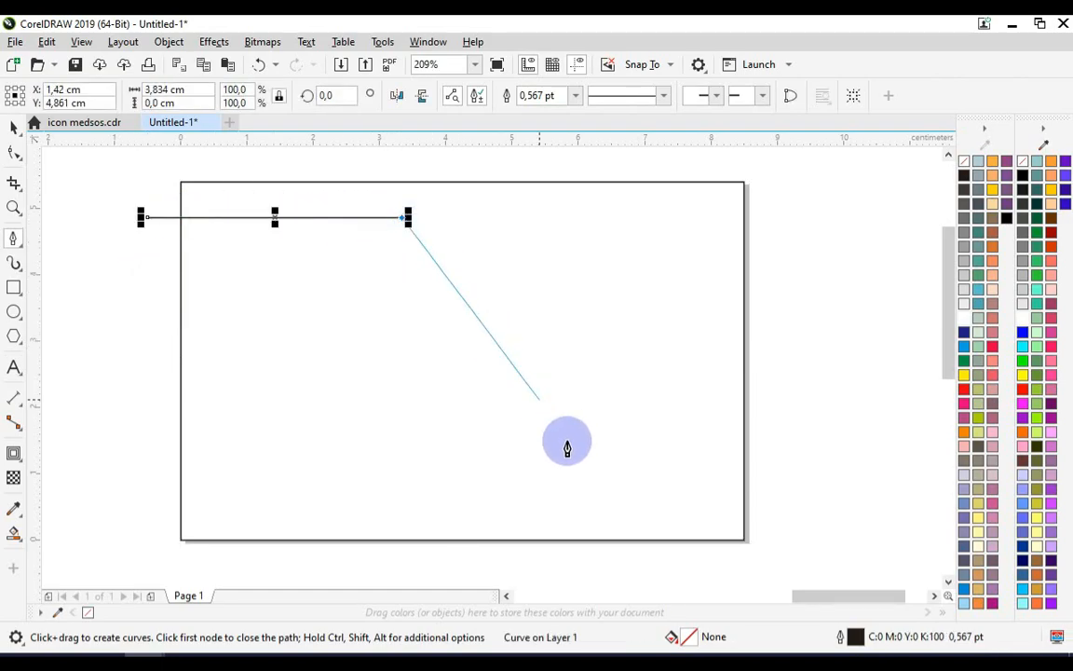
click(584, 576)
click(13, 130)
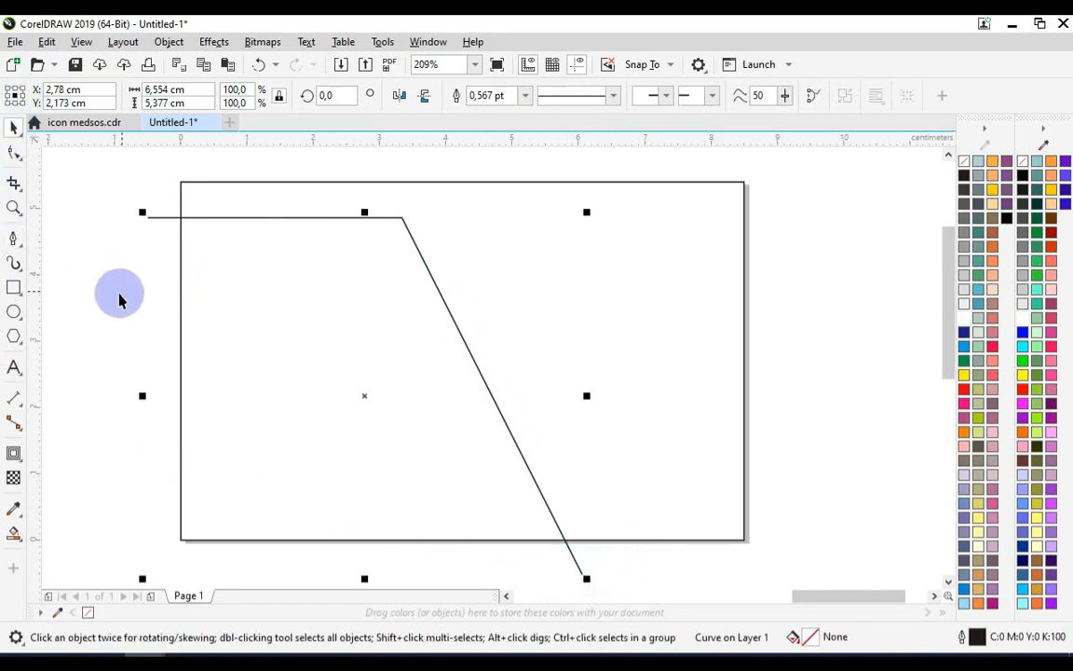
Draw a horizontal Pen line about 5.4 cm long across the middle of the page, crossing the diagonal
click(13, 264)
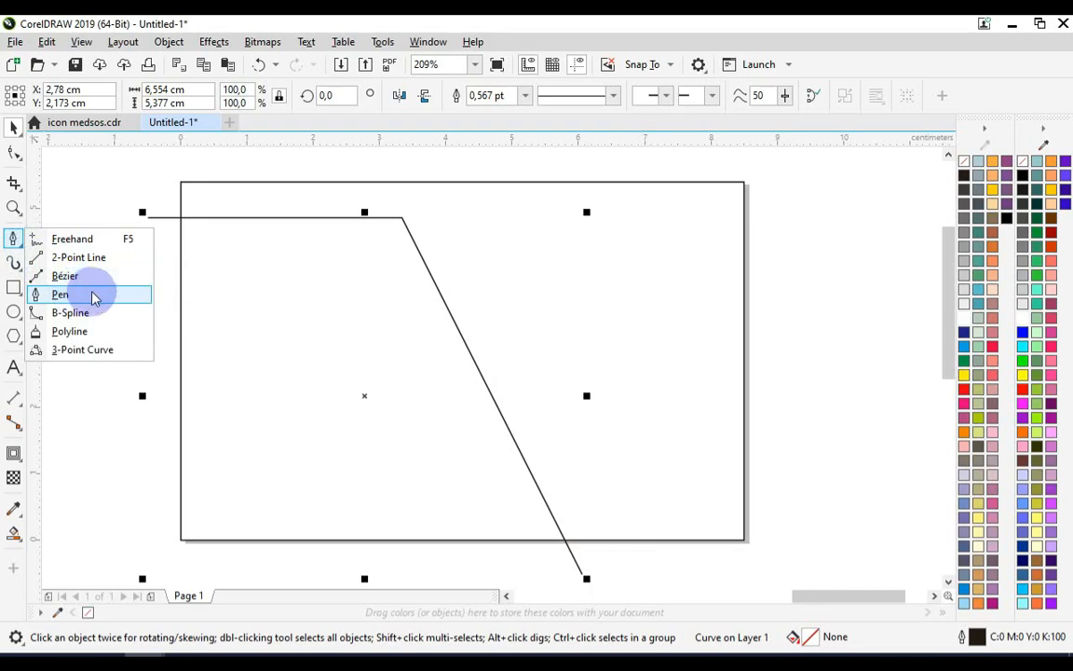
click(90, 295)
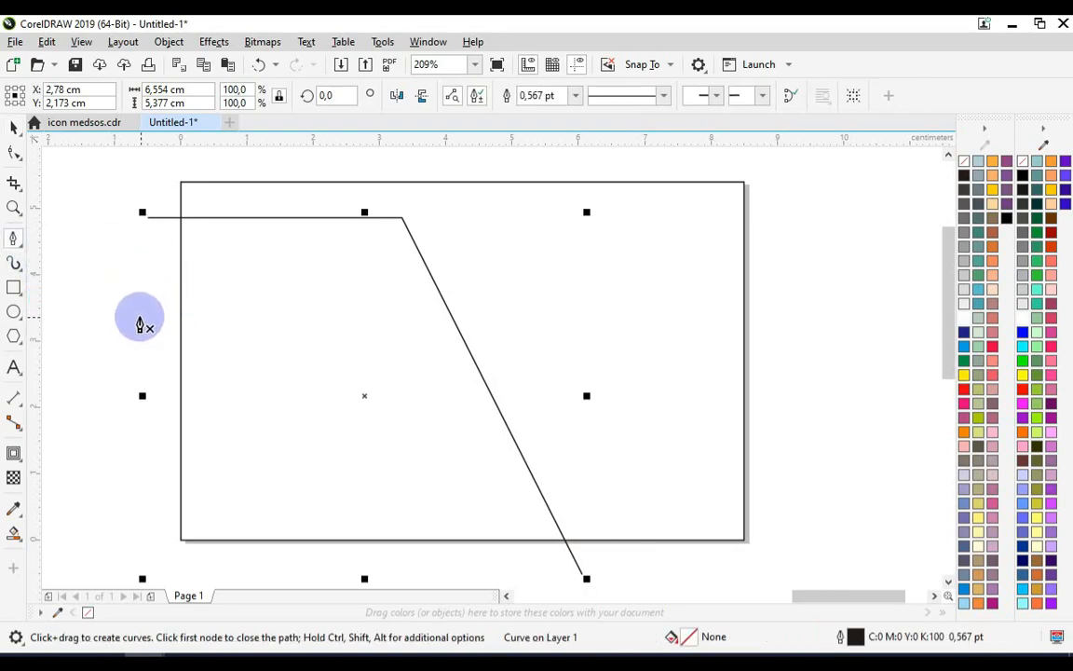
click(142, 309)
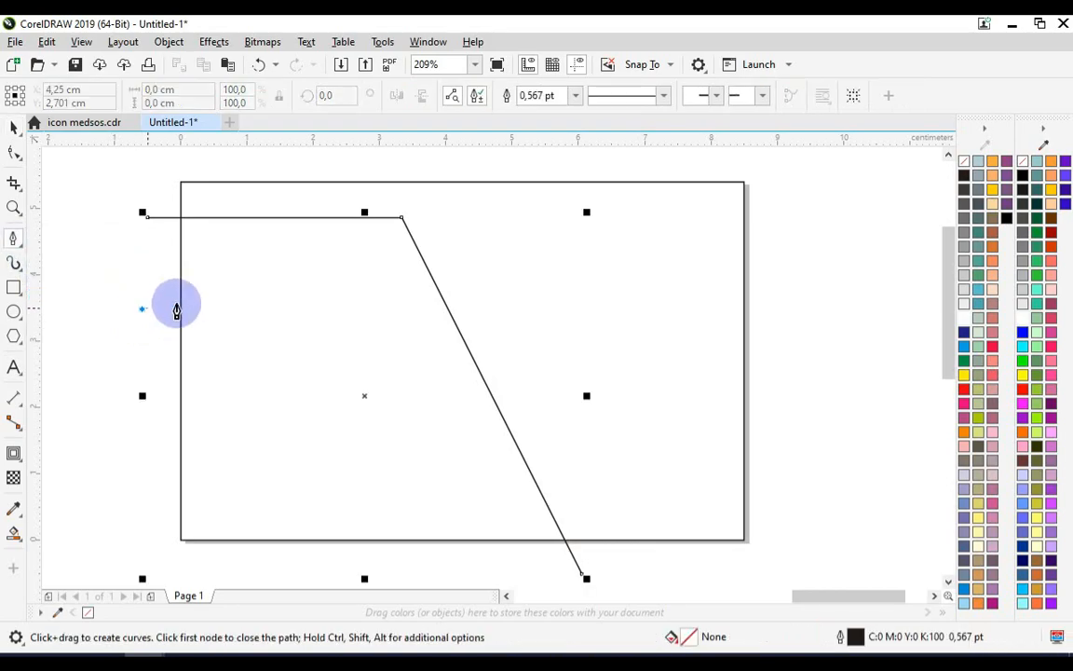
double_click(501, 310)
click(13, 127)
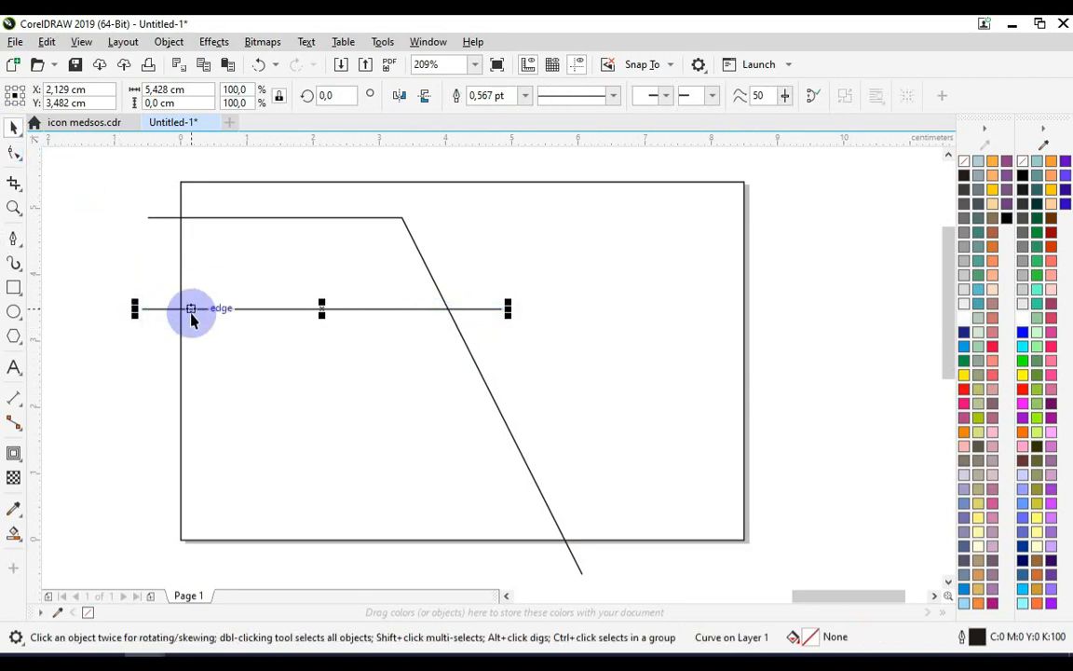
Copy and paste the middle line, moving the copy down near the page bottom and lengthening it past the diagonal
right_click(165, 309)
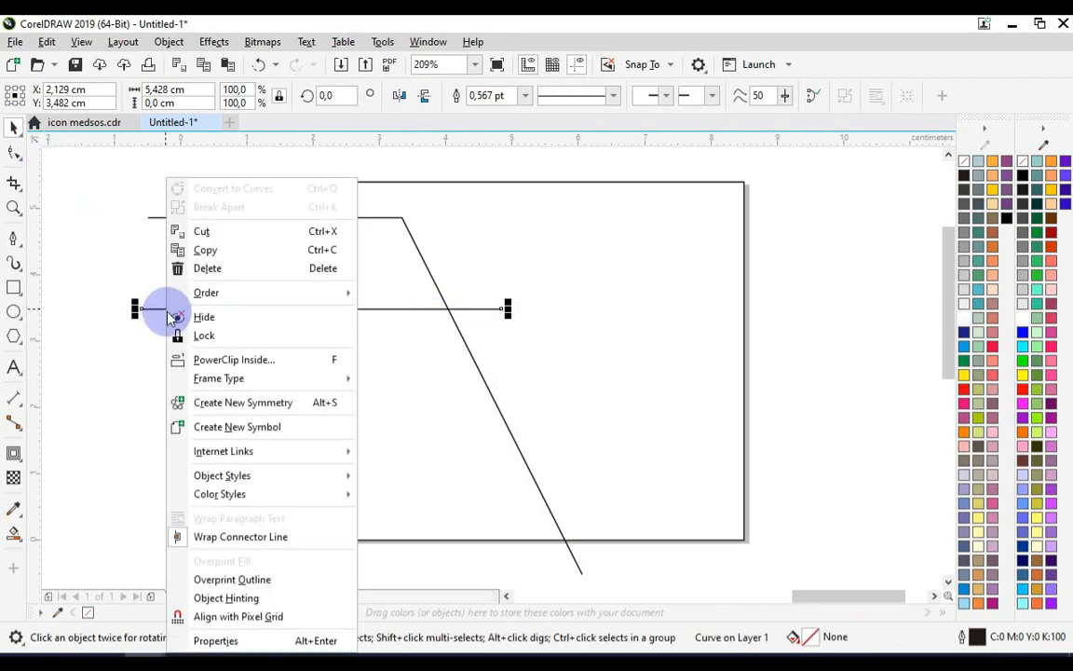
click(173, 247)
right_click(128, 363)
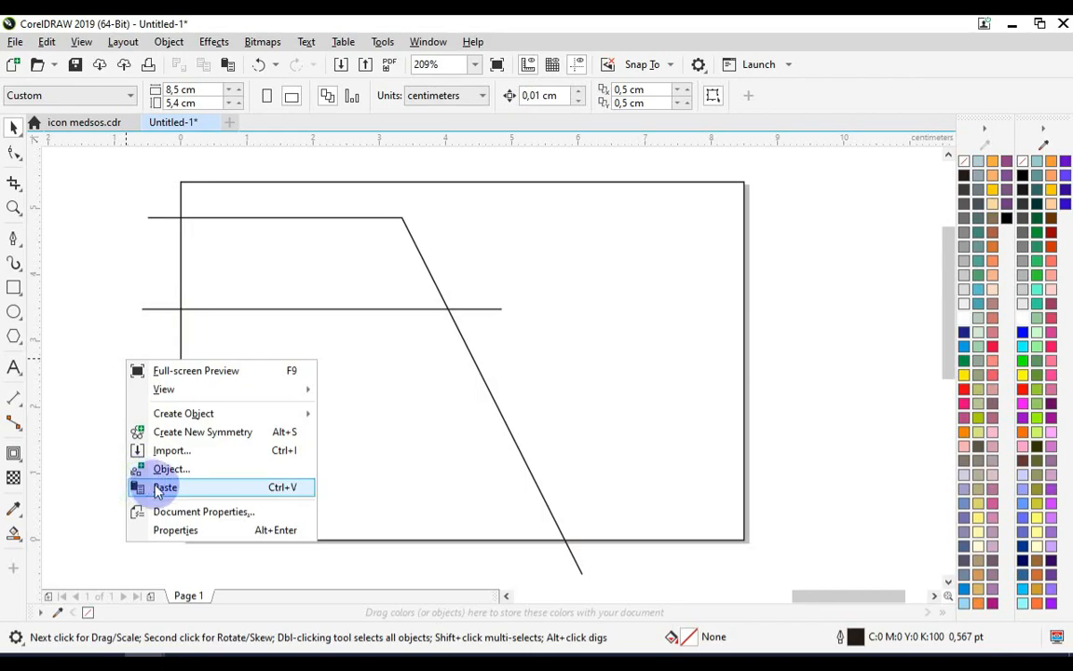
click(164, 487)
drag(321, 308, 319, 462)
drag(511, 459, 556, 461)
click(113, 403)
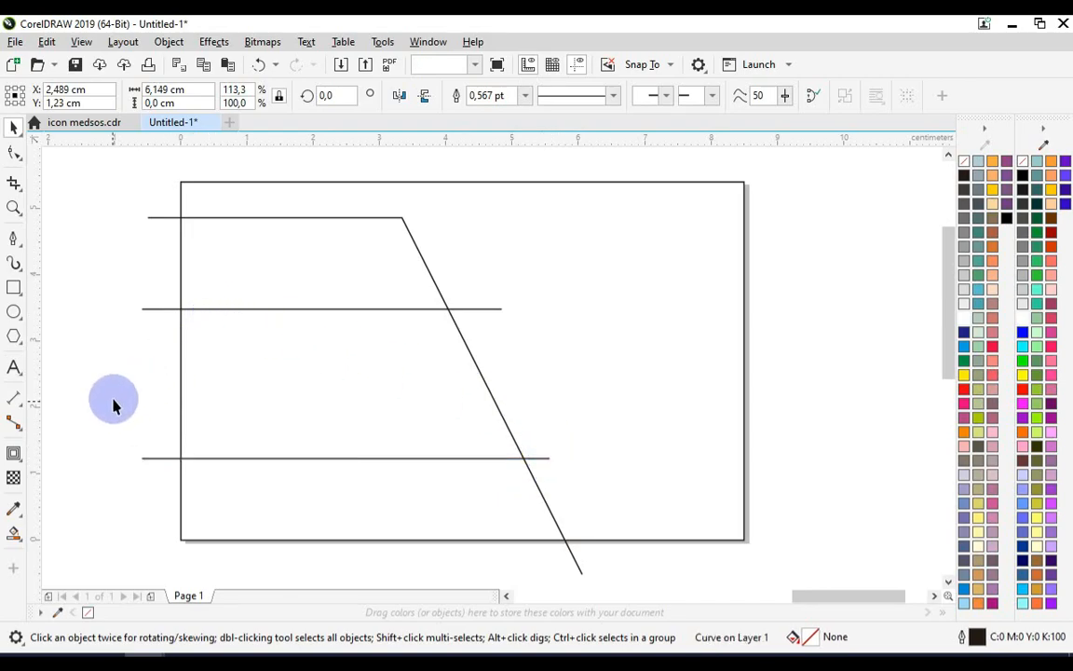
Use Smart Fill to fill the three enclosed bands between the lines and the frame
click(15, 537)
click(21, 542)
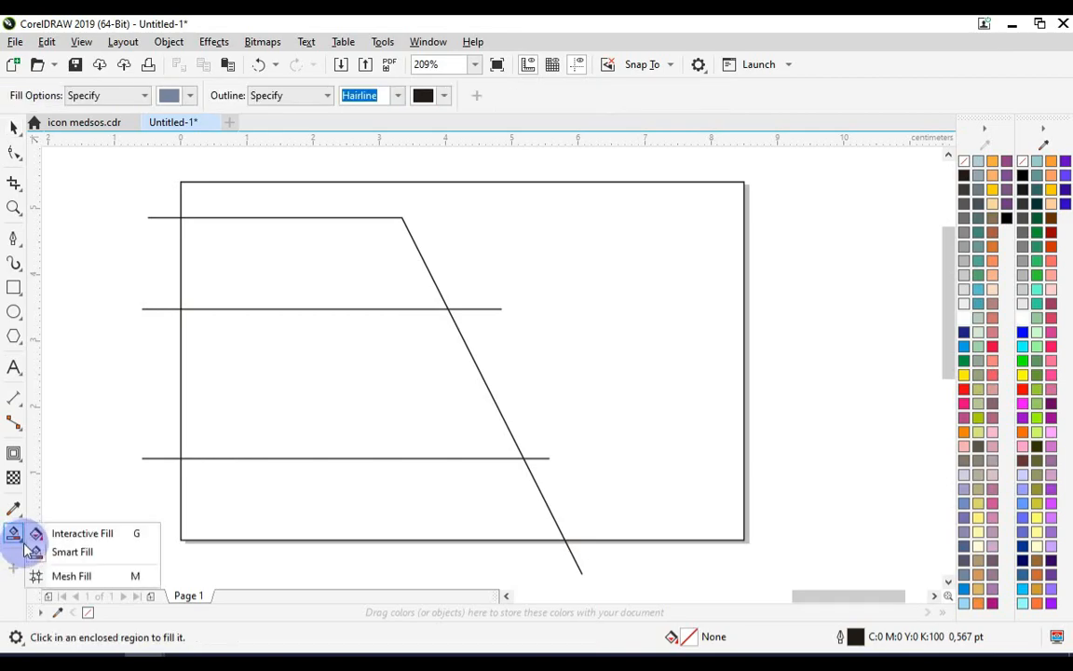
click(79, 560)
click(295, 240)
click(286, 356)
click(364, 503)
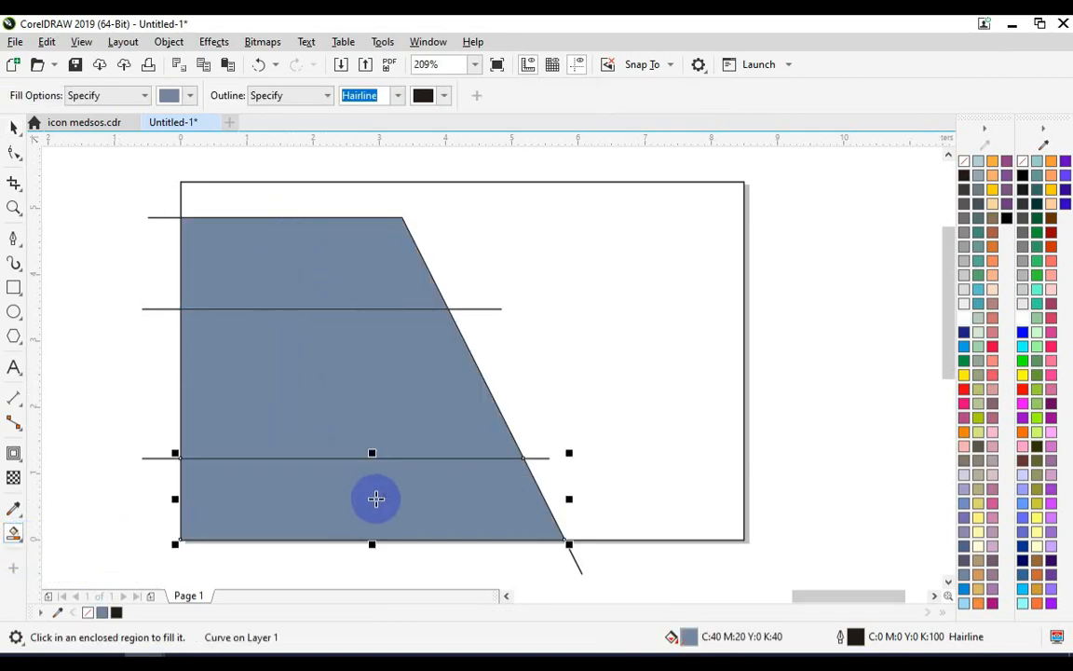
Delete the original Pen path and both horizontal lines, leaving only the filled bands
click(13, 128)
click(81, 214)
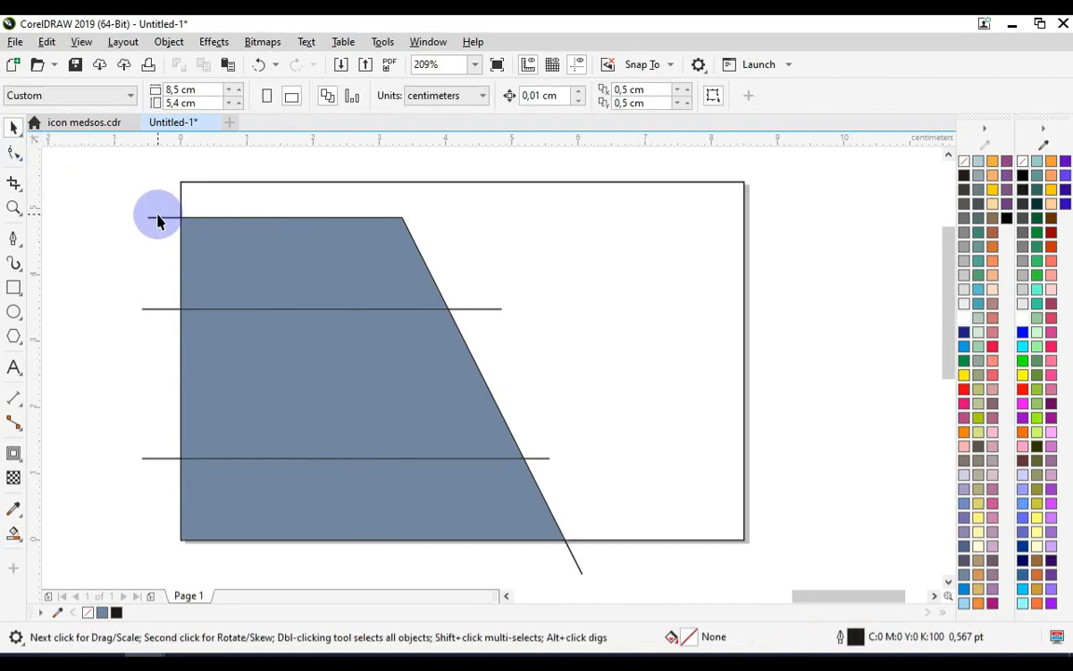
click(155, 224)
key(Delete)
click(159, 308)
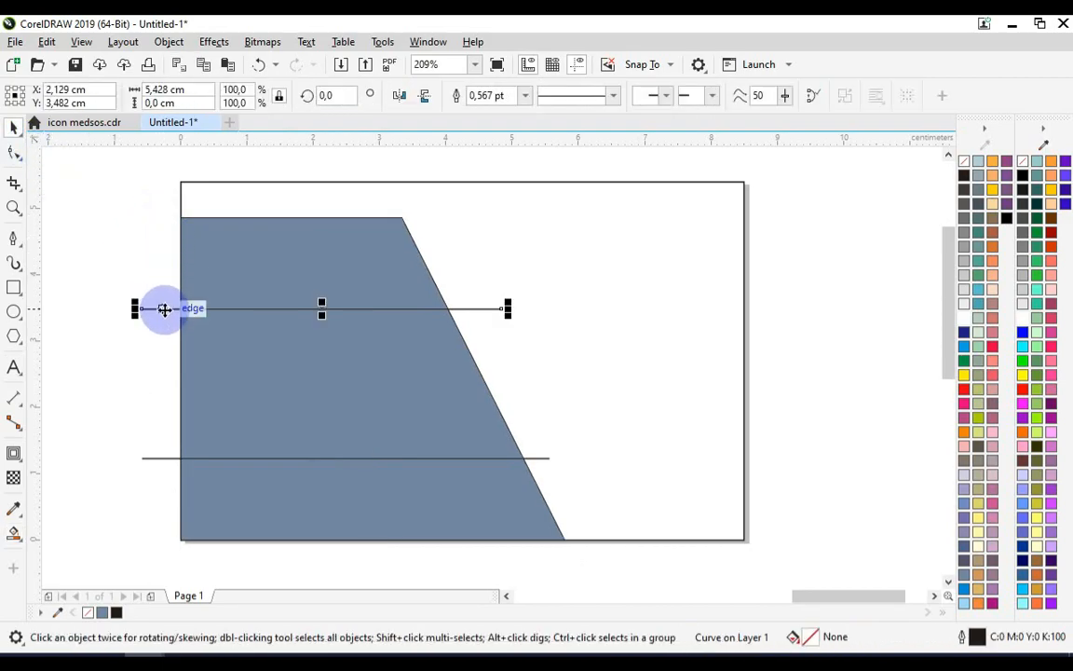
key(Delete)
click(159, 463)
key(Delete)
Fill the top band yellow and remove its outline
click(293, 281)
click(1050, 208)
click(524, 95)
click(483, 110)
Fill the middle band black and remove its outline
click(415, 386)
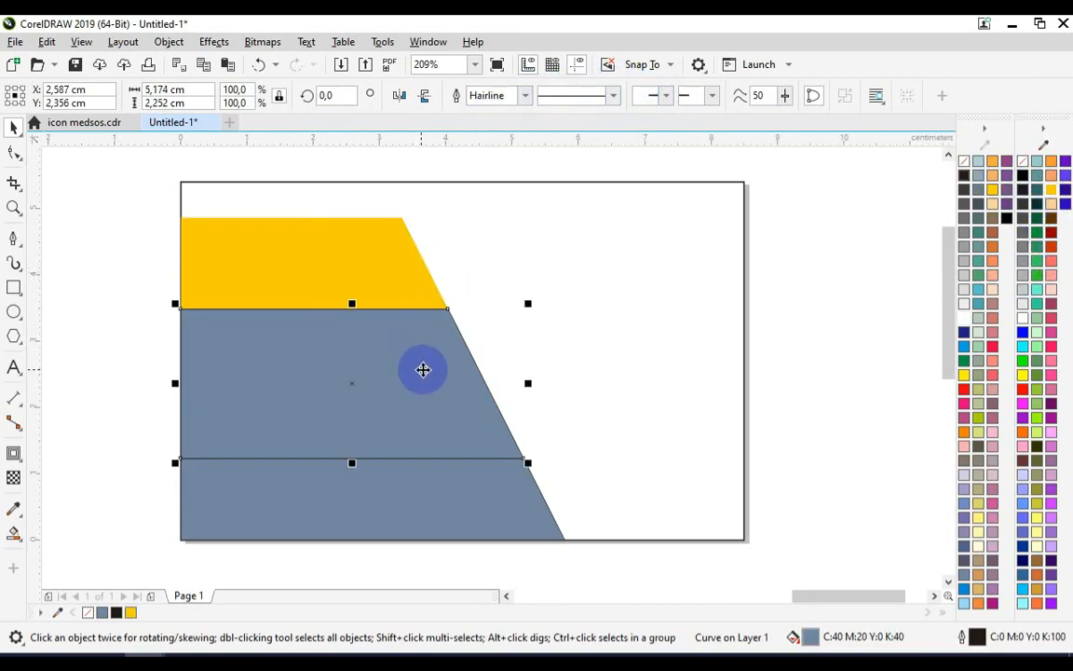
click(1025, 185)
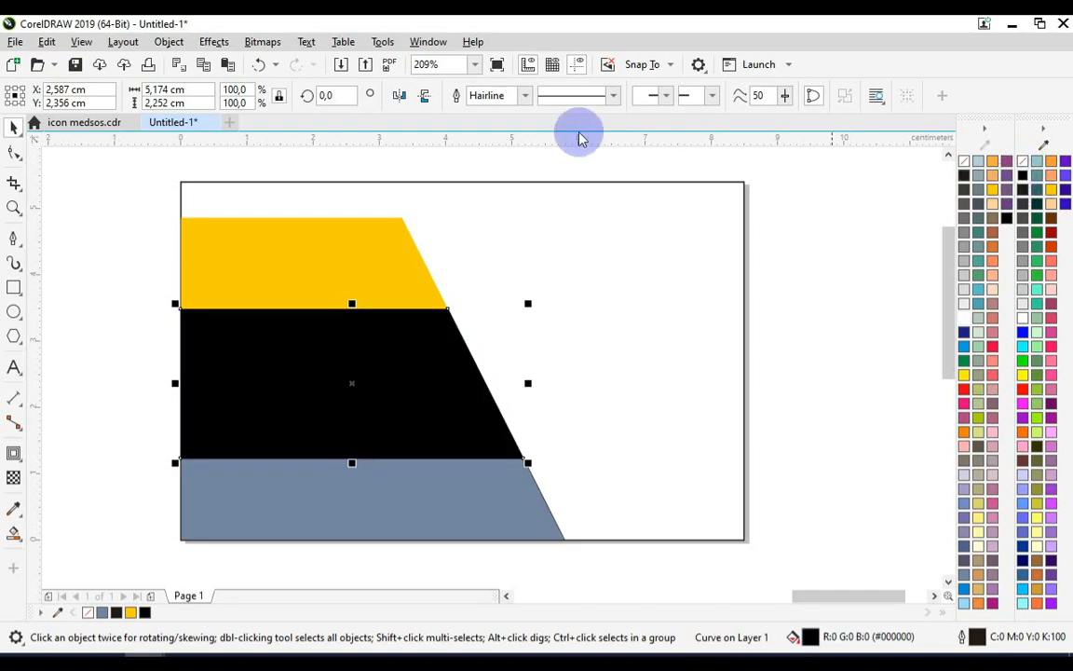
click(524, 95)
click(481, 110)
Fill the bottom band white
click(513, 474)
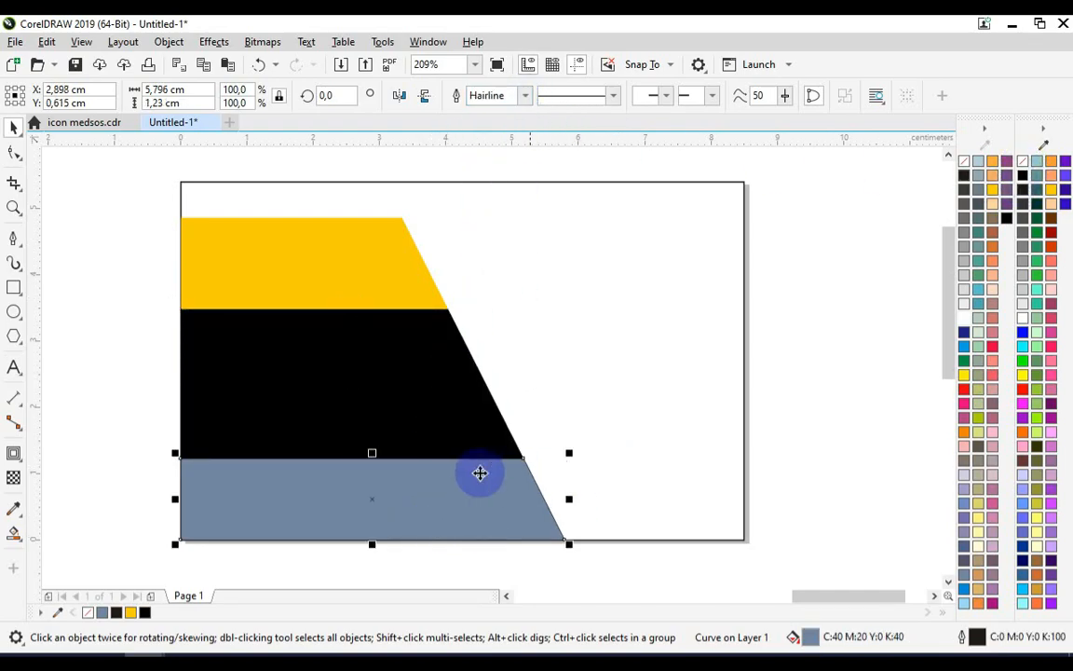
click(1026, 317)
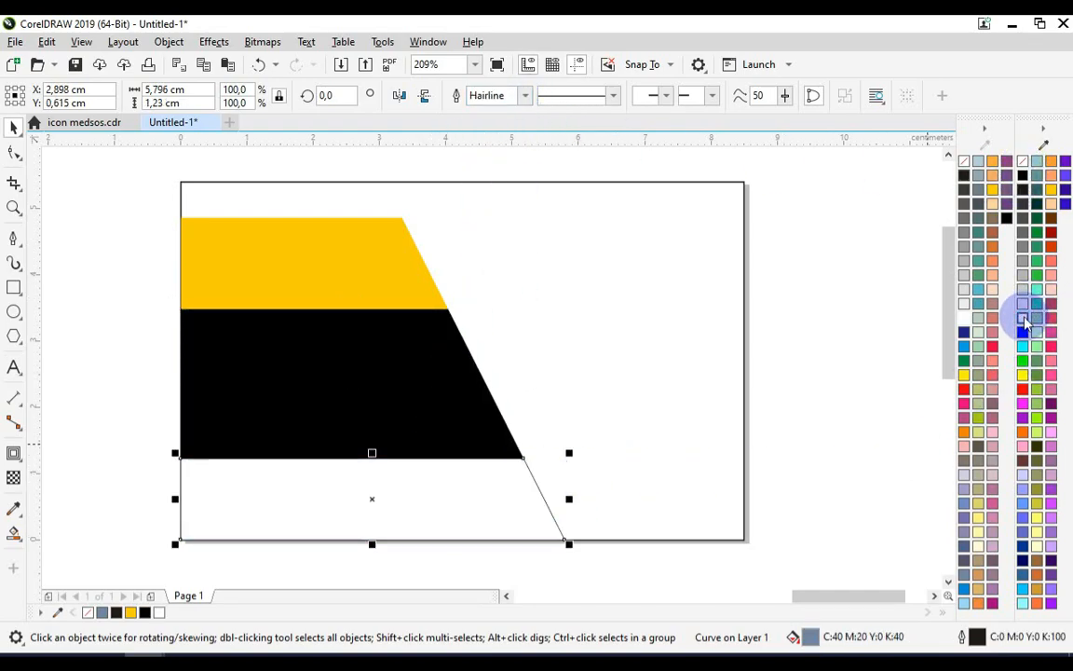
click(698, 314)
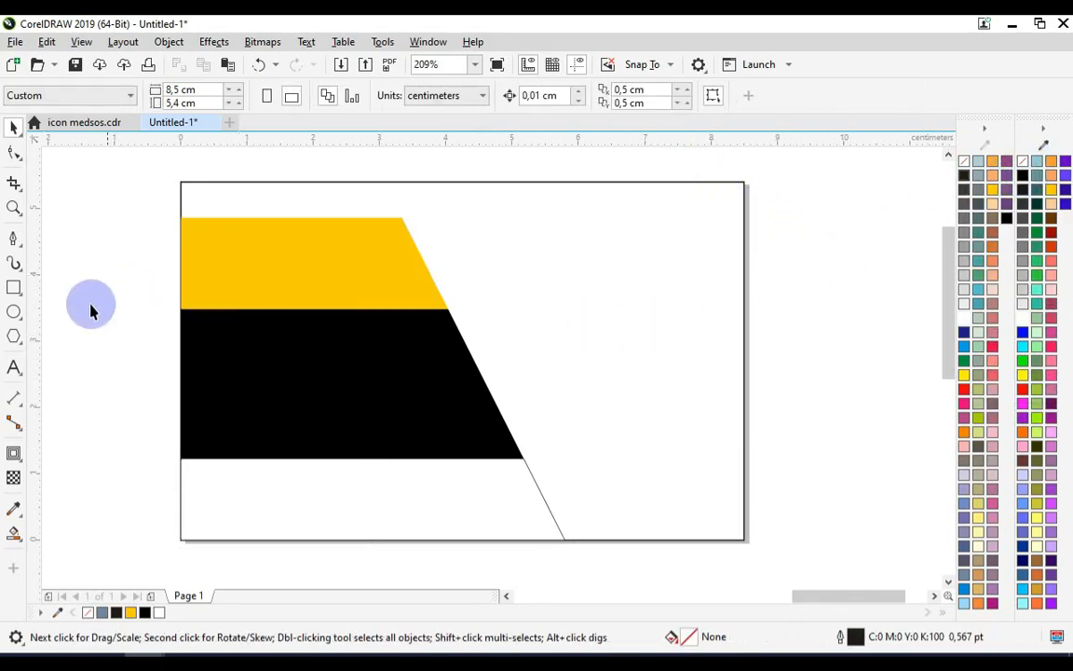
Draw a horizontal Pen line about 4.2 cm long from beyond the page's right edge into the black band
click(221, 194)
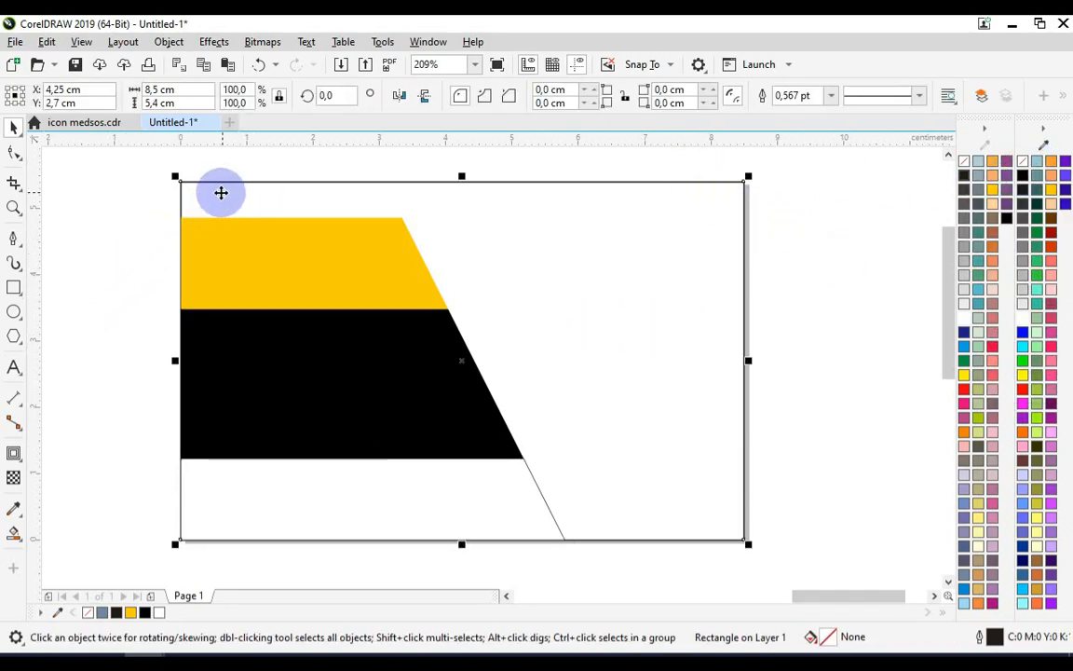
click(13, 287)
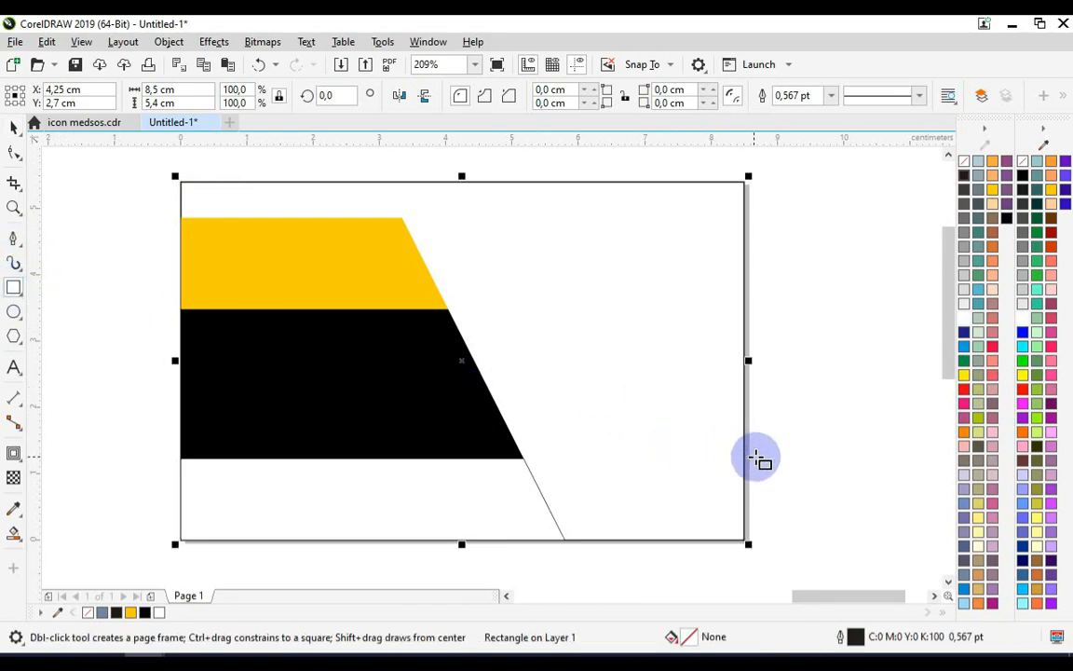
click(16, 239)
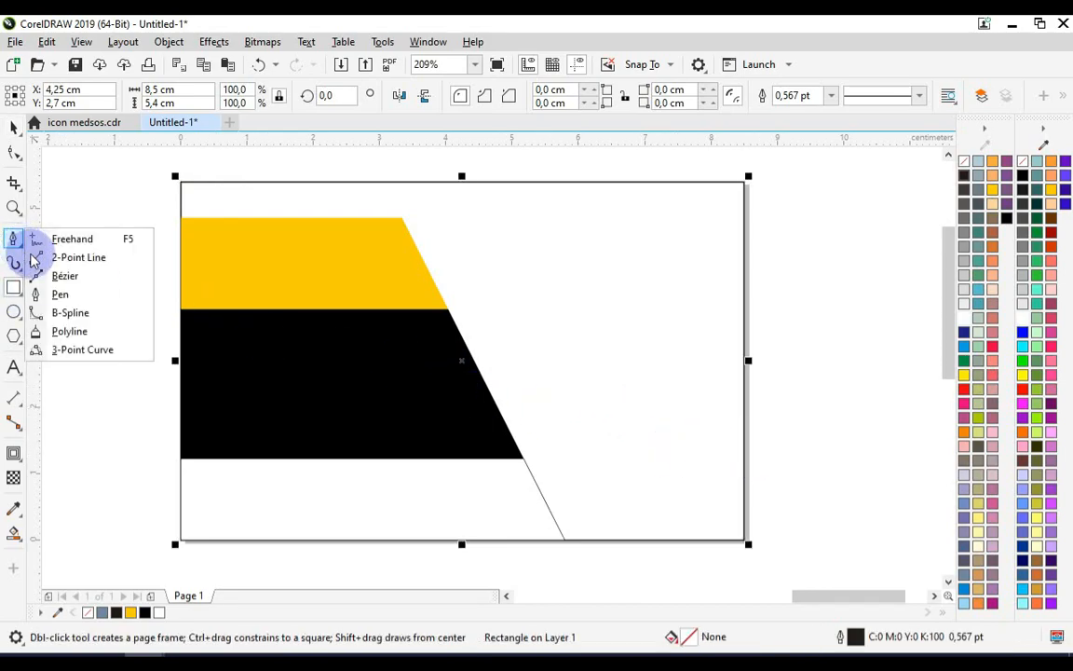
click(68, 295)
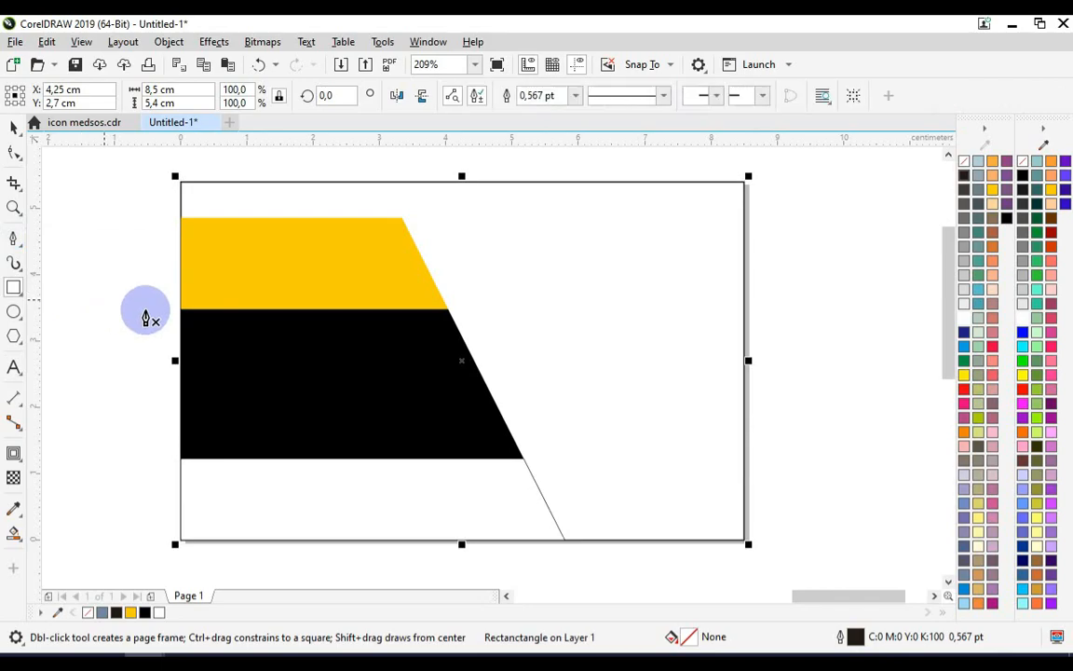
click(761, 431)
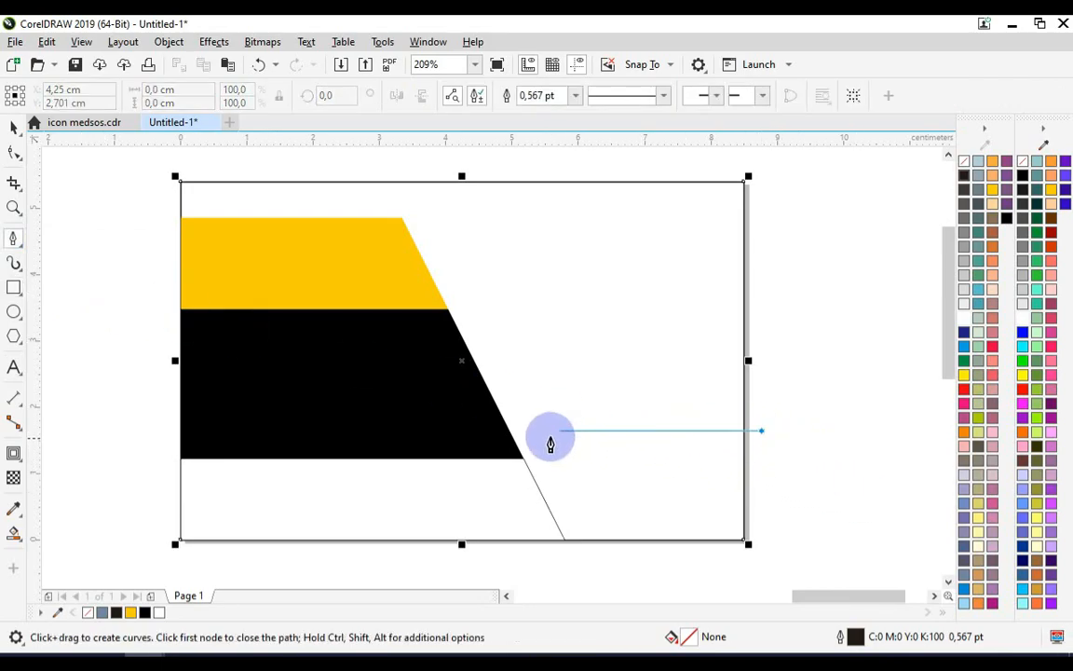
click(479, 430)
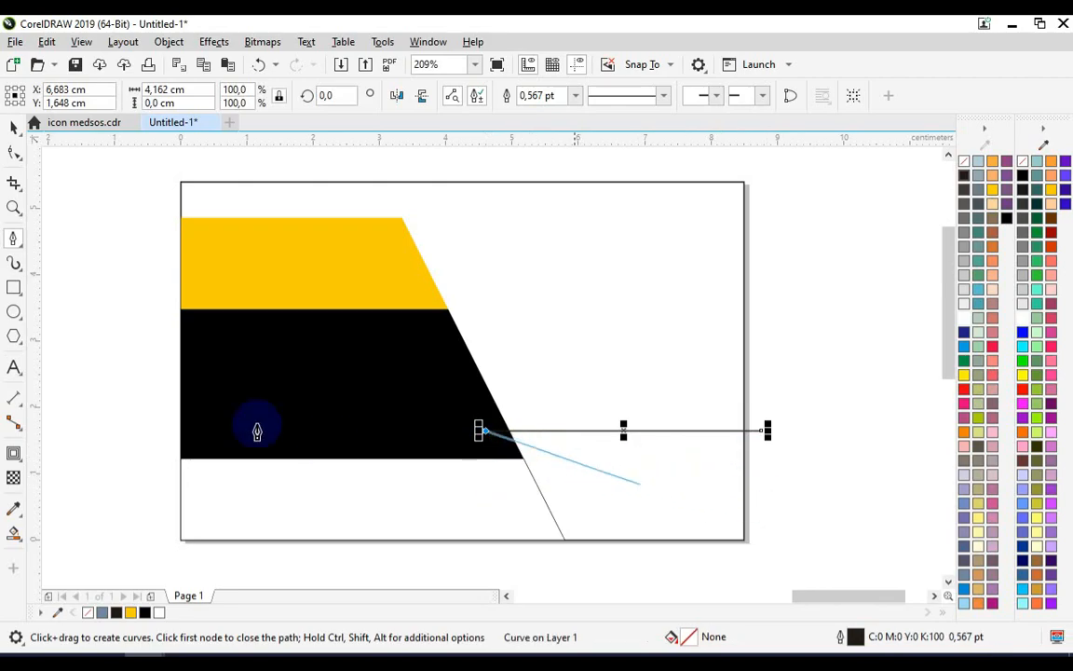
click(13, 125)
click(773, 450)
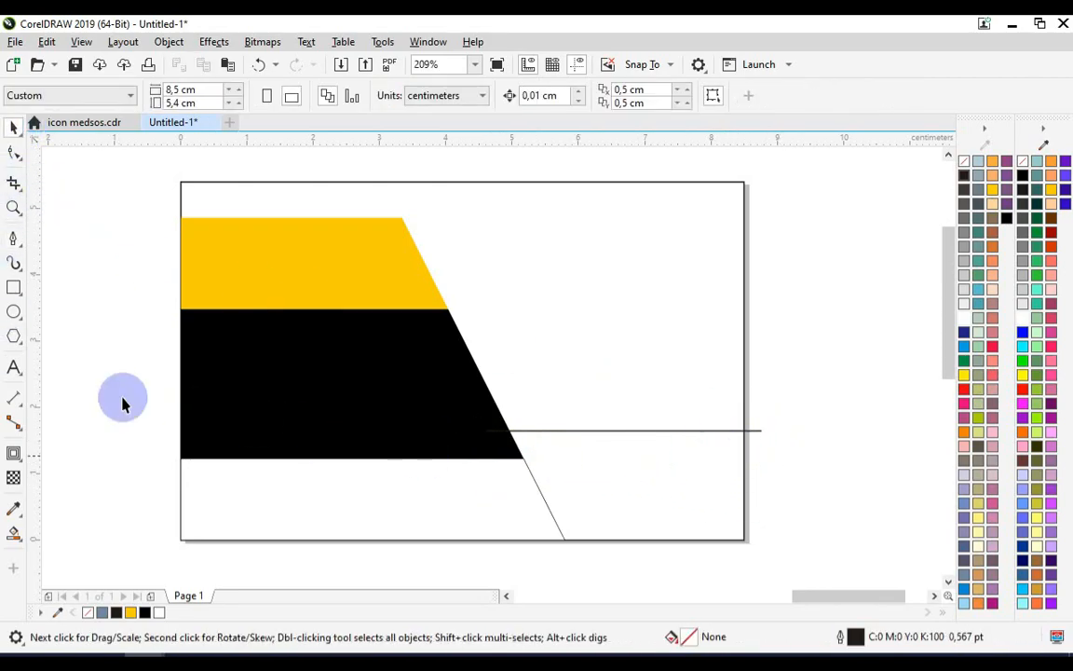
Draw another horizontal Pen line about 3.9 cm long across the lower right of the white band
click(14, 241)
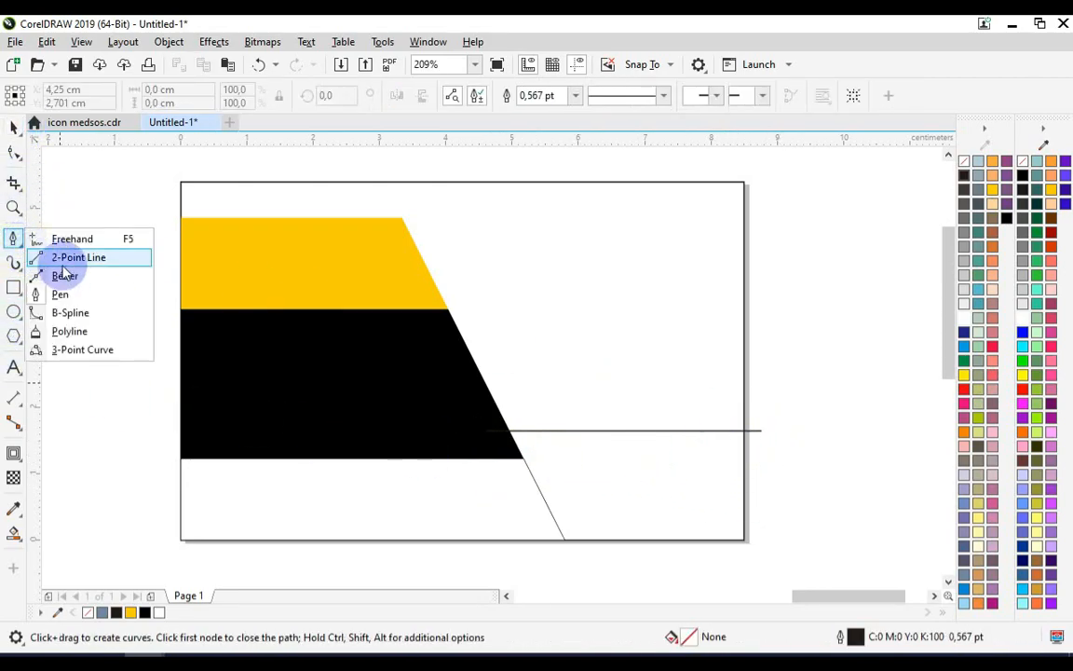
click(91, 290)
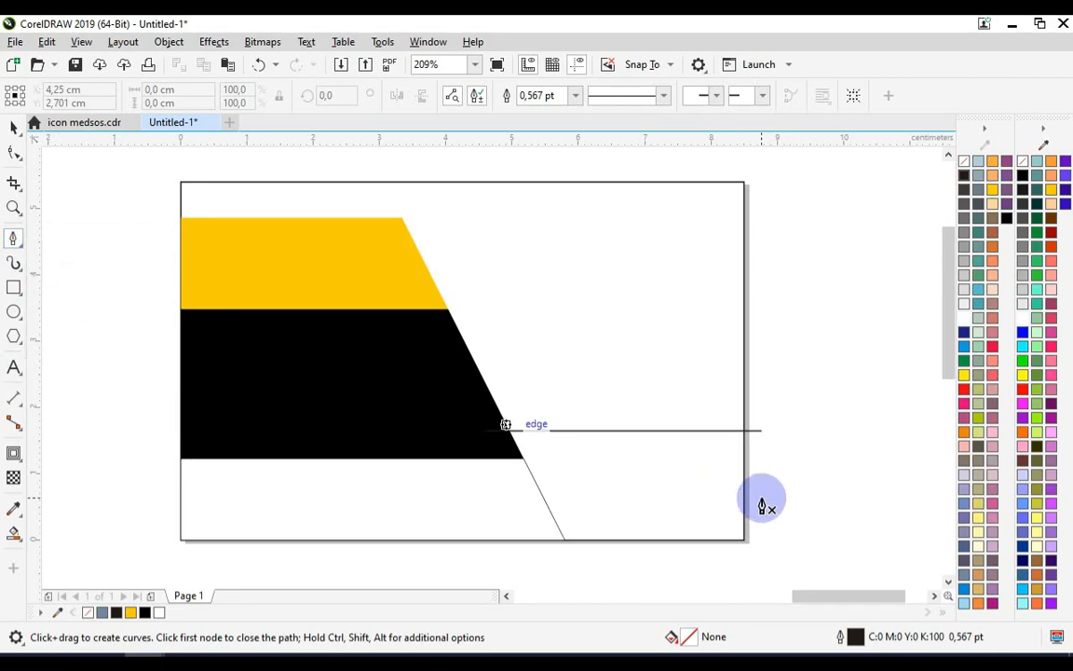
click(766, 498)
click(500, 497)
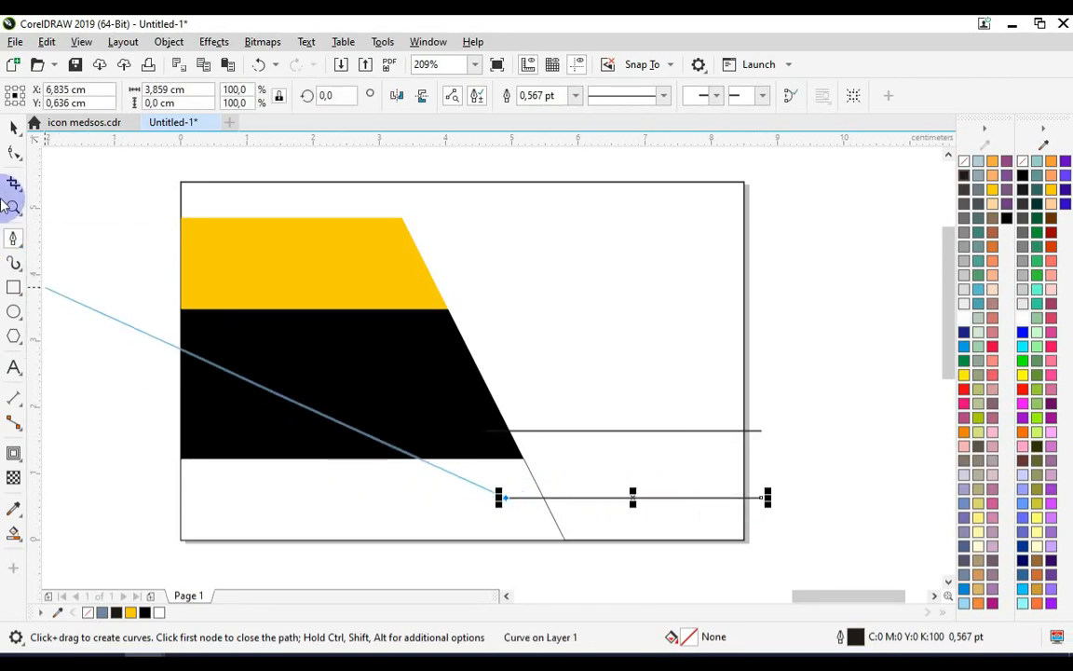
click(11, 130)
click(664, 378)
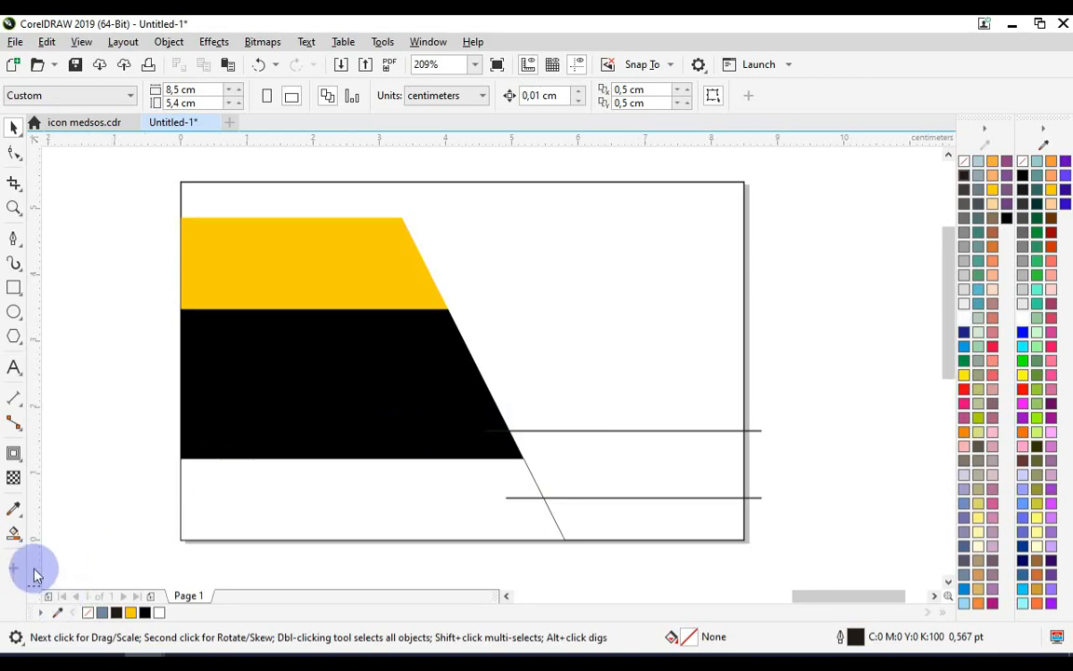
Smart Fill the enclosed region right of the diagonal between the upper Pen line and the page bottom
click(14, 533)
click(93, 552)
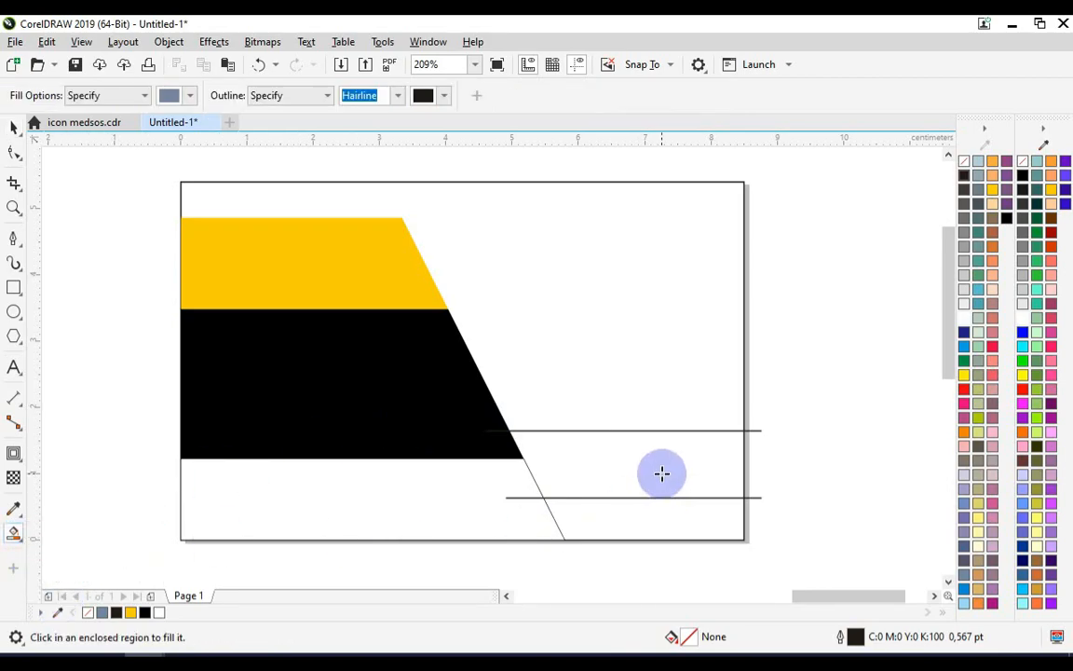
click(661, 474)
Fill the lower right region below the second line black and set its outline to none
click(16, 133)
click(87, 193)
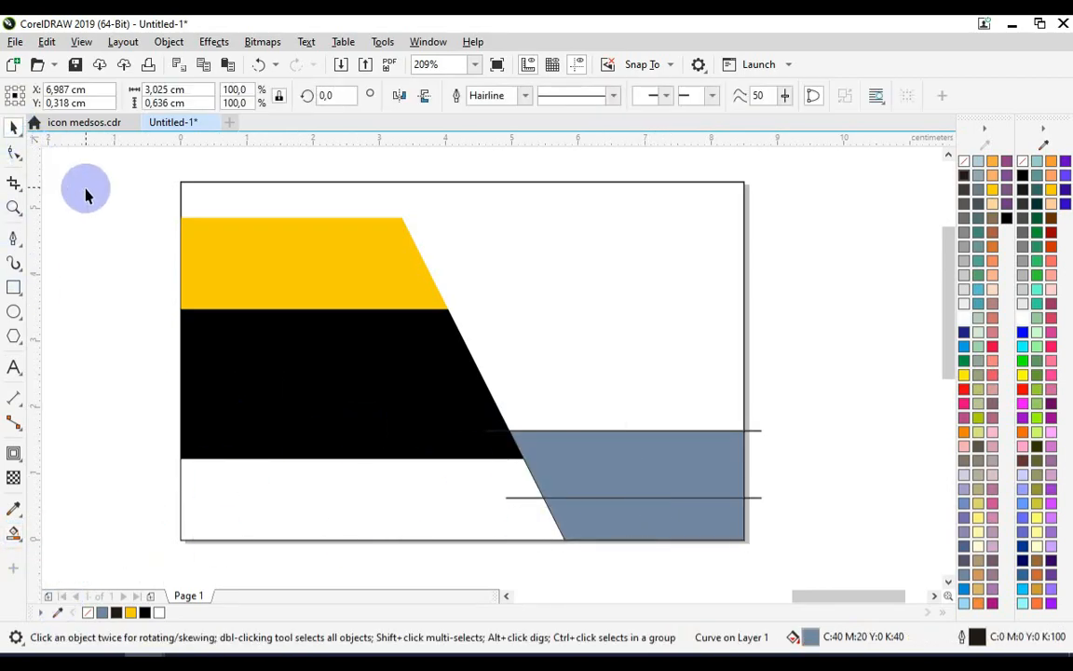
click(666, 512)
click(1022, 176)
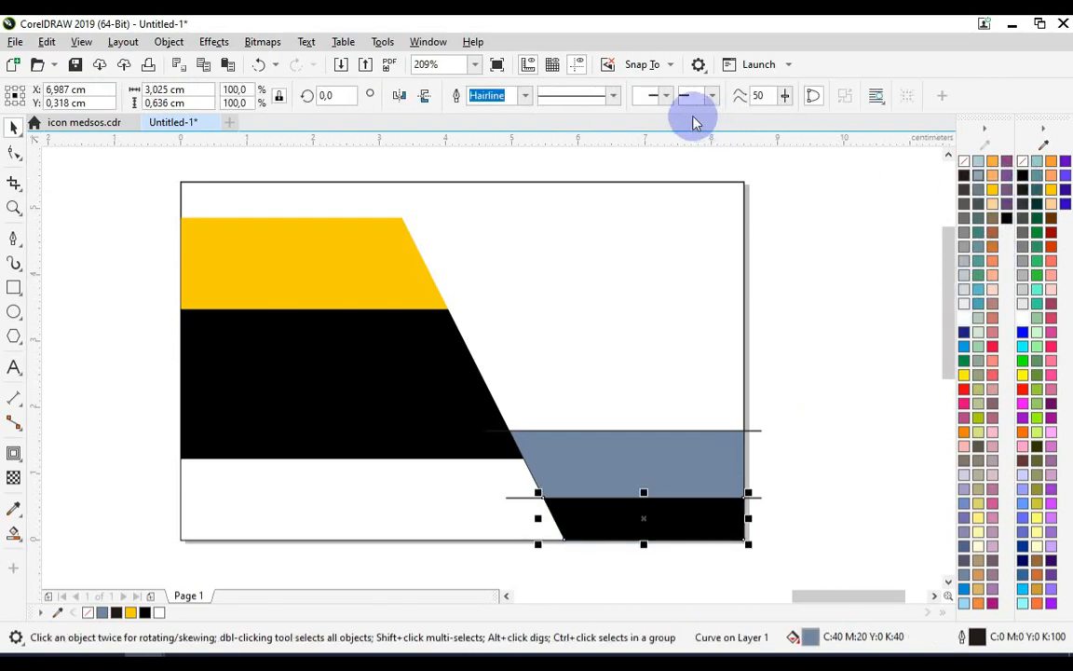
click(525, 95)
click(508, 111)
Fill the region between the two horizontal lines yellow and set its outline to none
click(821, 364)
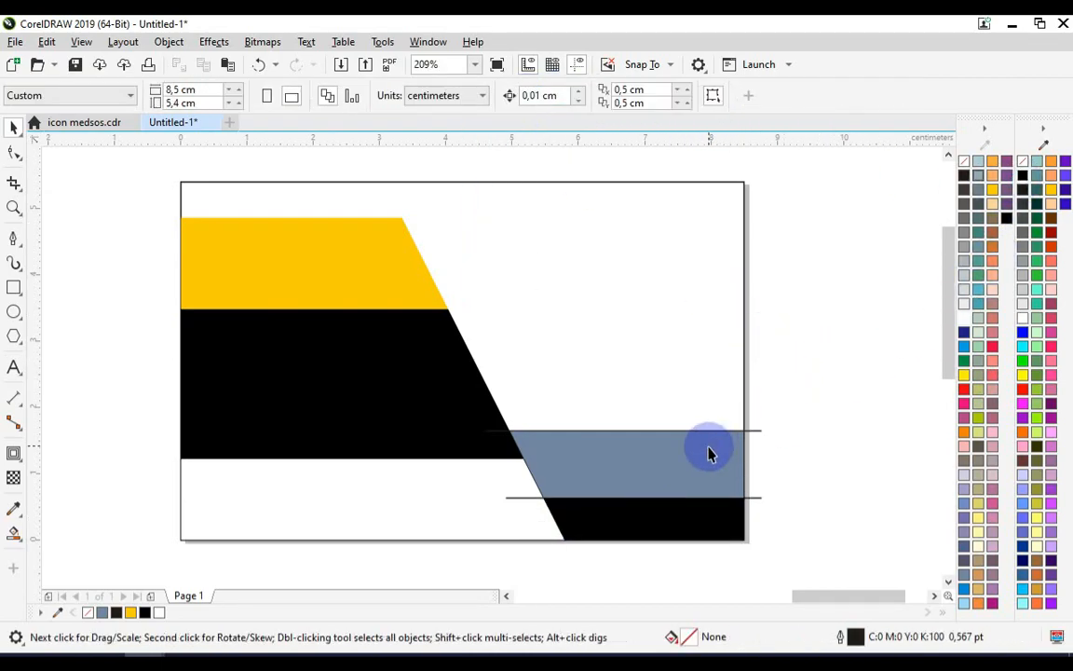
click(710, 454)
click(1051, 191)
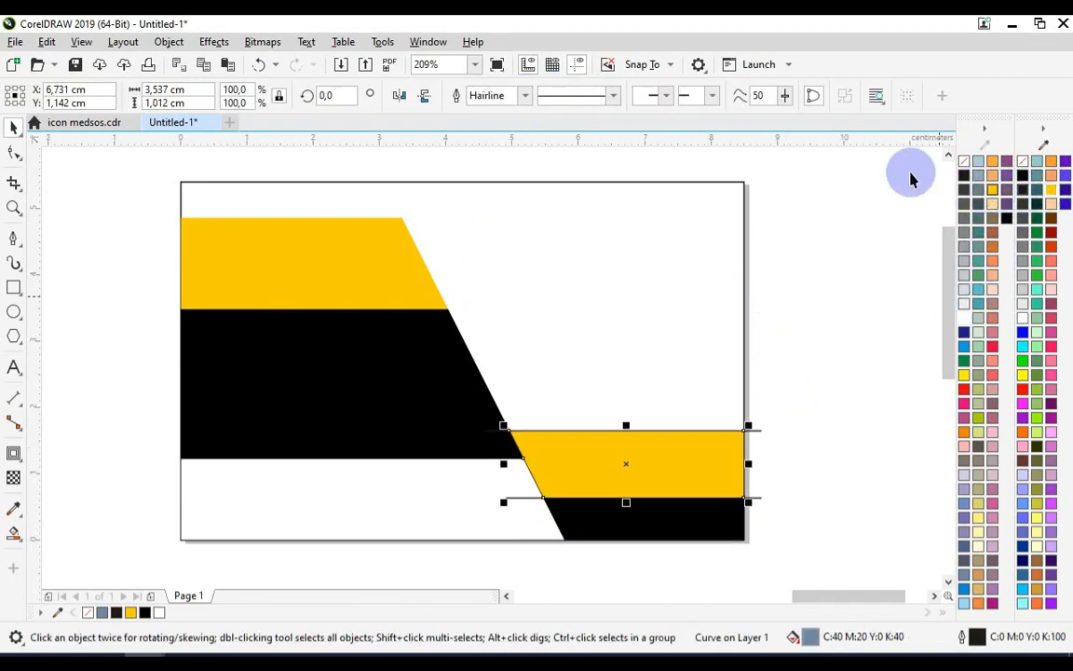
click(524, 95)
click(514, 113)
Set the outline of the white bottom band to none
click(447, 503)
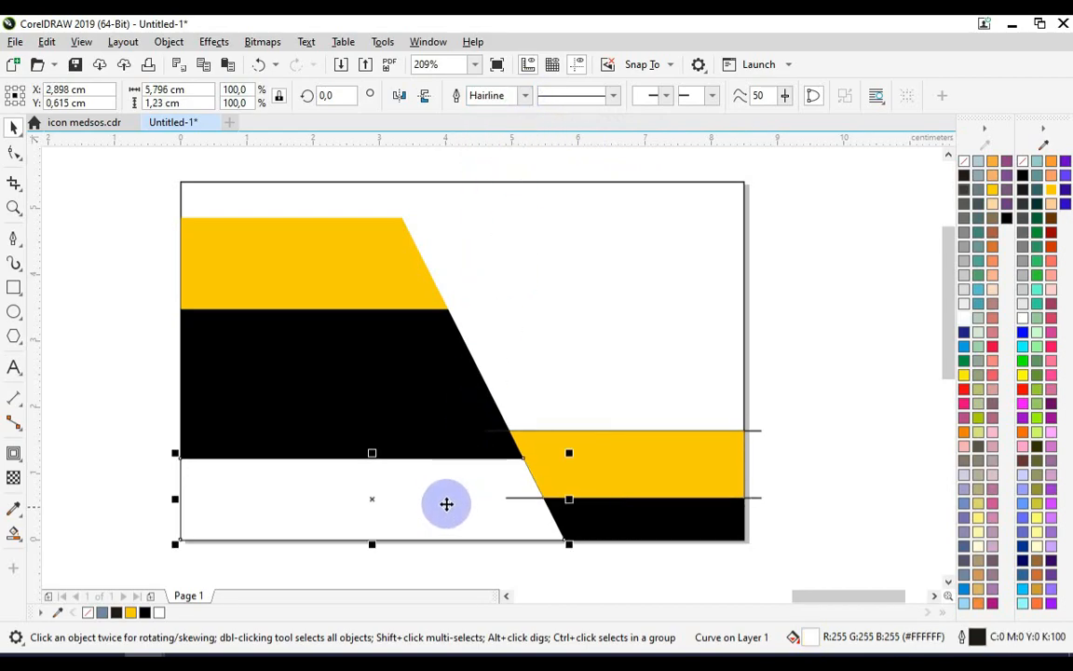
click(525, 96)
click(515, 110)
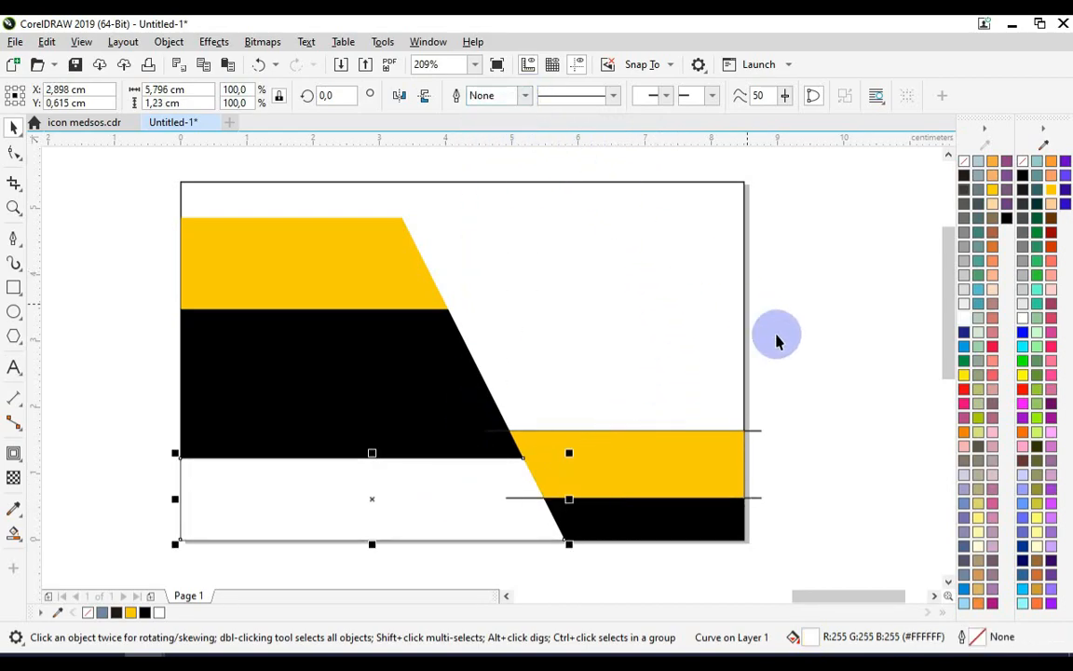
Delete both horizontal Pen lines from the design
click(771, 428)
key(Delete)
click(762, 496)
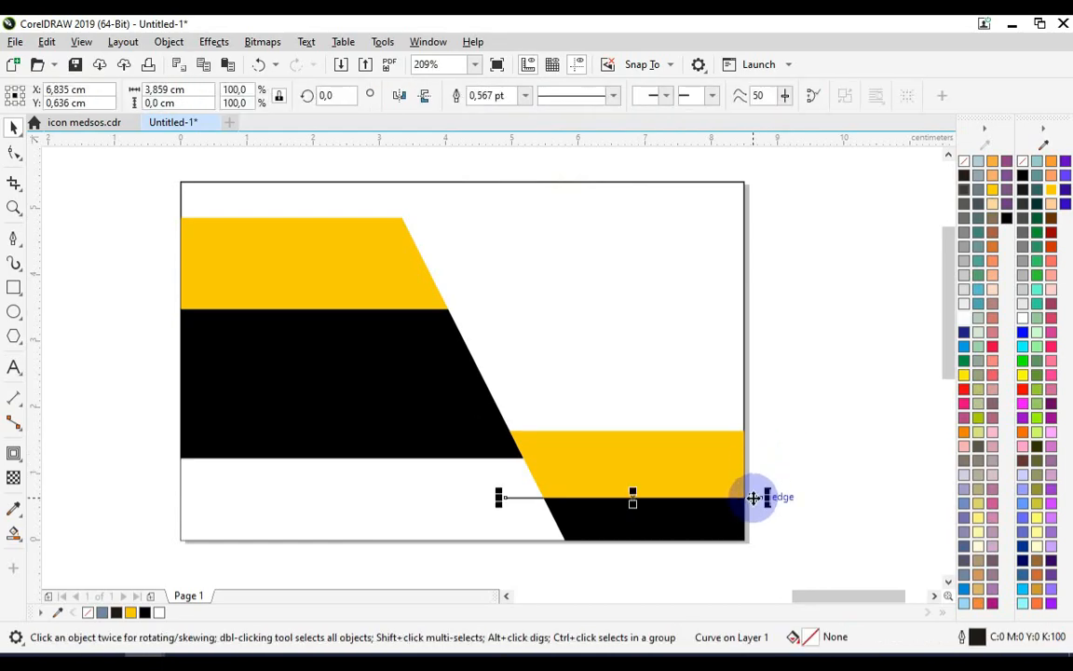
key(Delete)
Move the KANG DESAIN logo group onto the white area at the card's upper right
scroll(589, 328, down, 6)
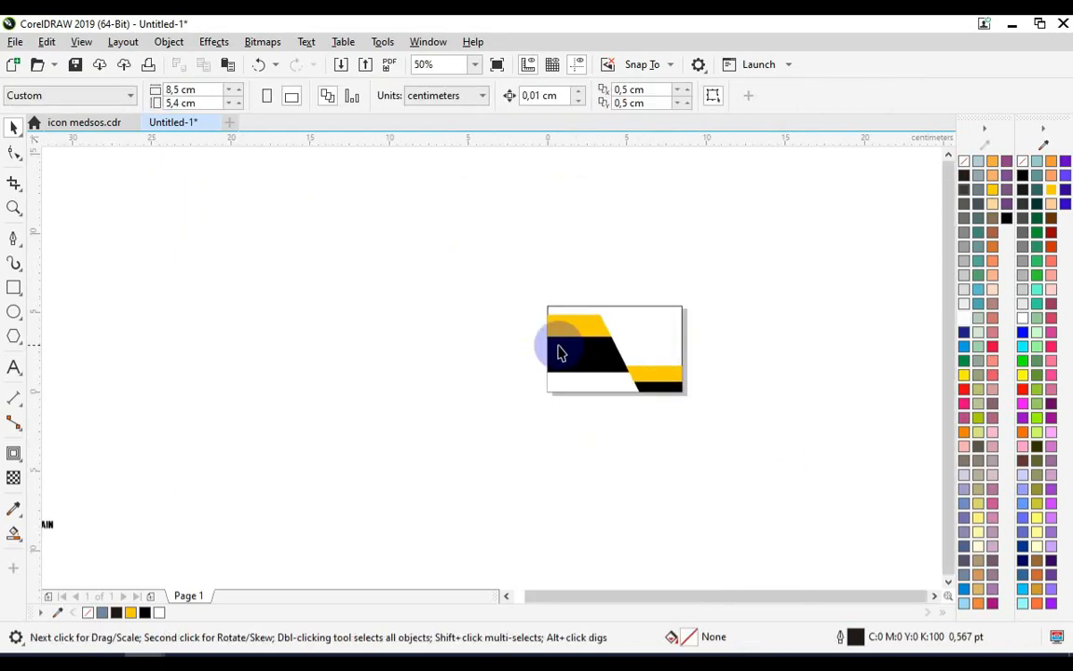
drag(222, 438, 570, 299)
scroll(527, 366, up, 4)
scroll(557, 284, up, 2)
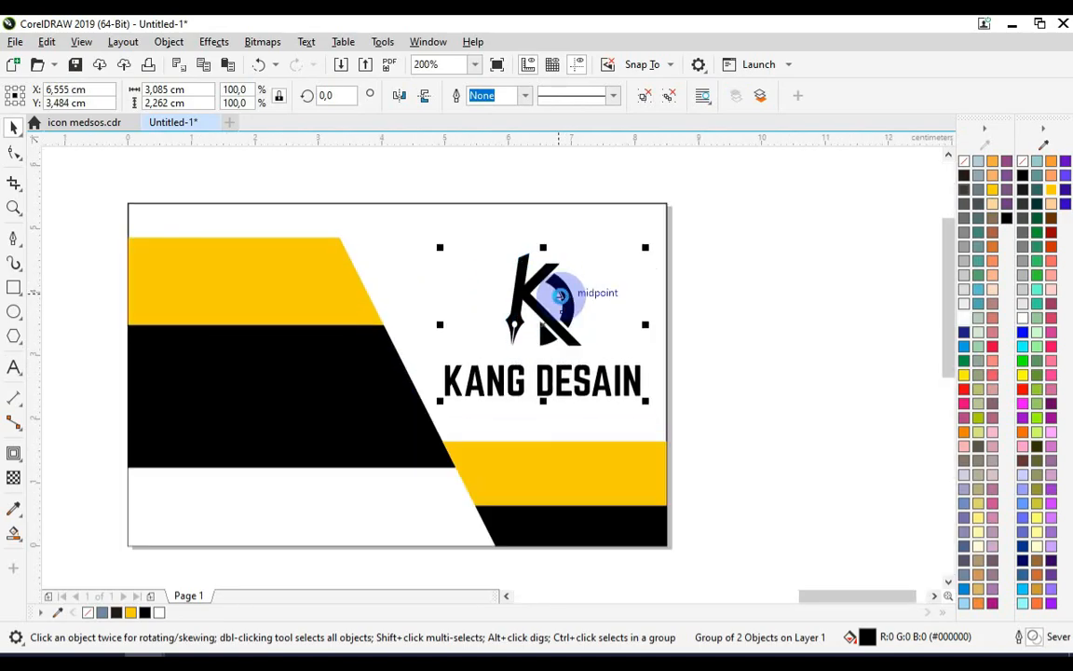
scroll(571, 302, up, 2)
scroll(572, 304, down, 2)
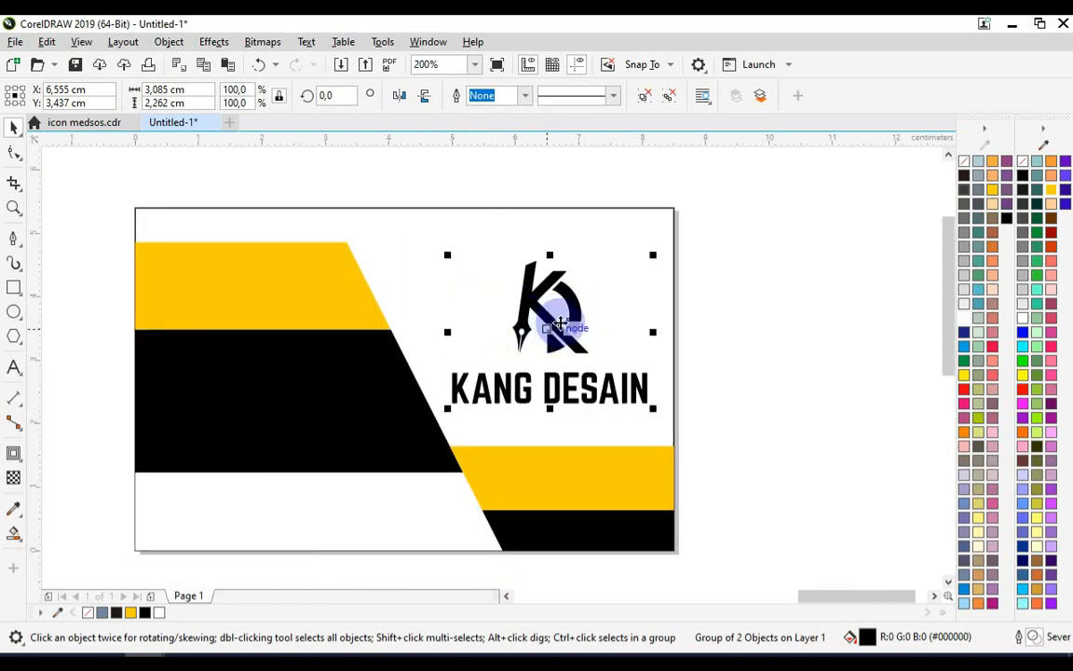
click(751, 328)
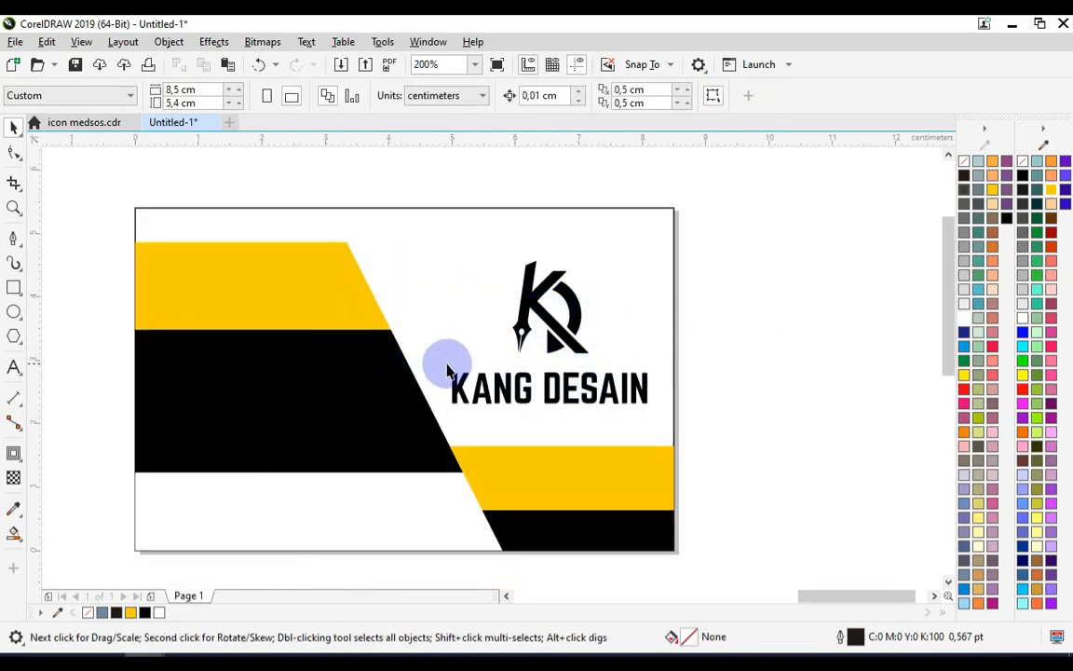
scroll(614, 339, down, 5)
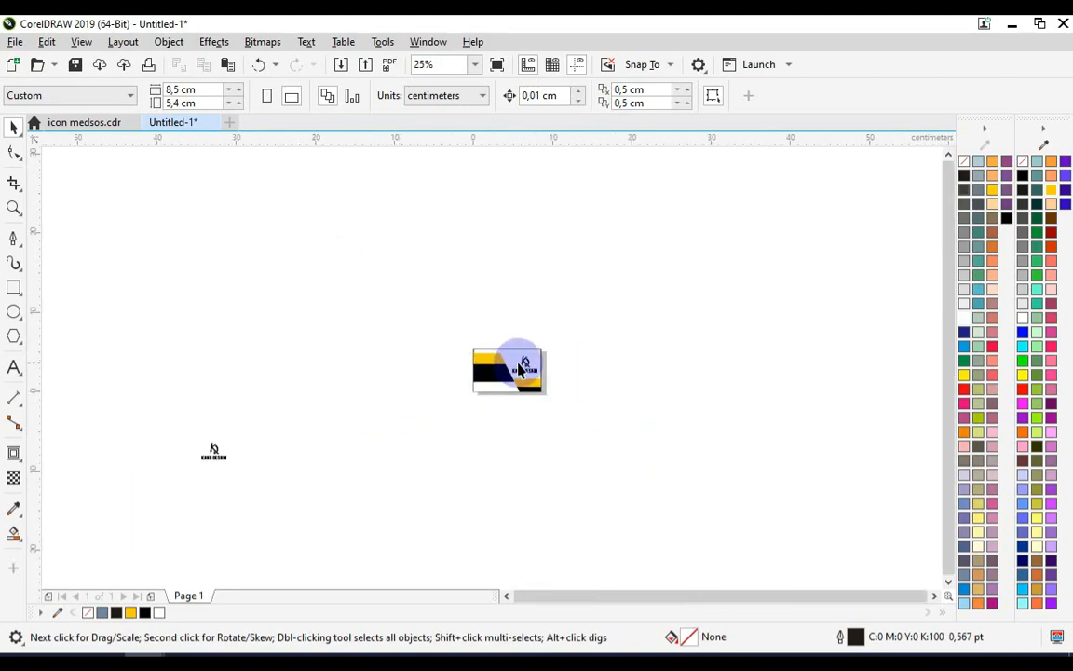
scroll(519, 368, up, 5)
Add artistic text "Content Creator" below the KANG DESAIN logo
click(14, 370)
click(399, 445)
scroll(455, 462, up, 1)
text(Conte)
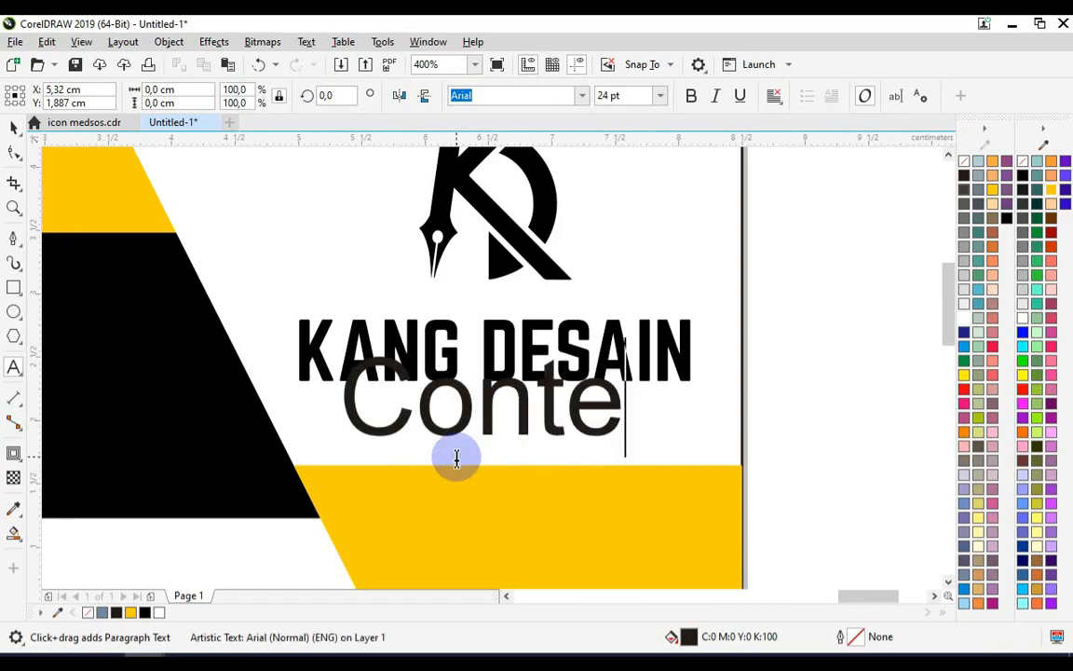
text(nt Creator)
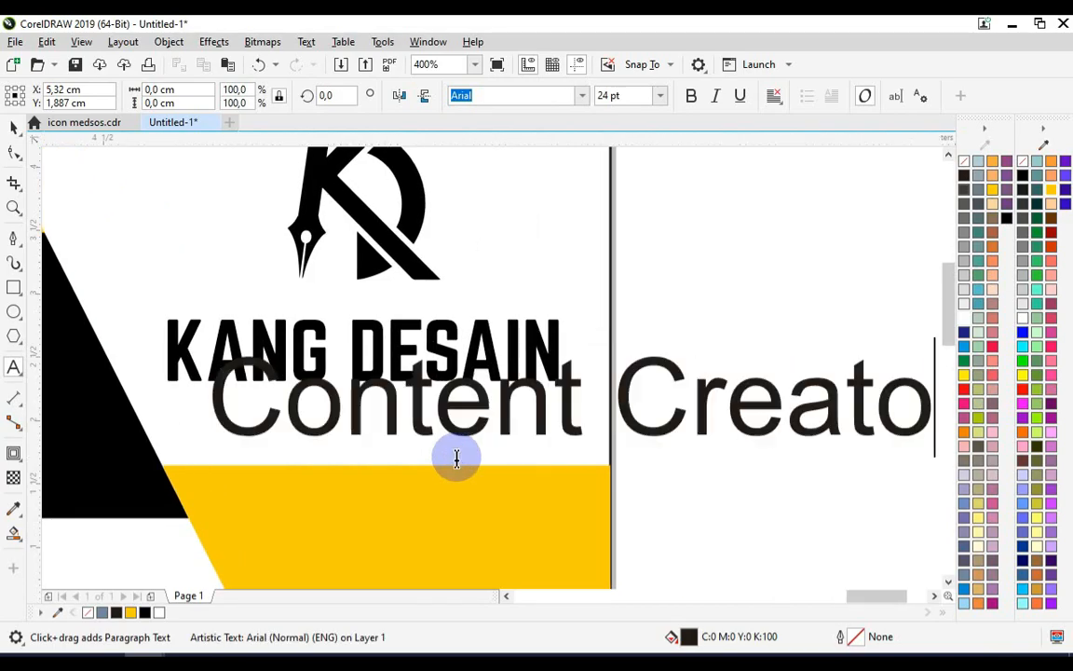
Set the Content Creator text's font to Tw Cen MT
click(13, 128)
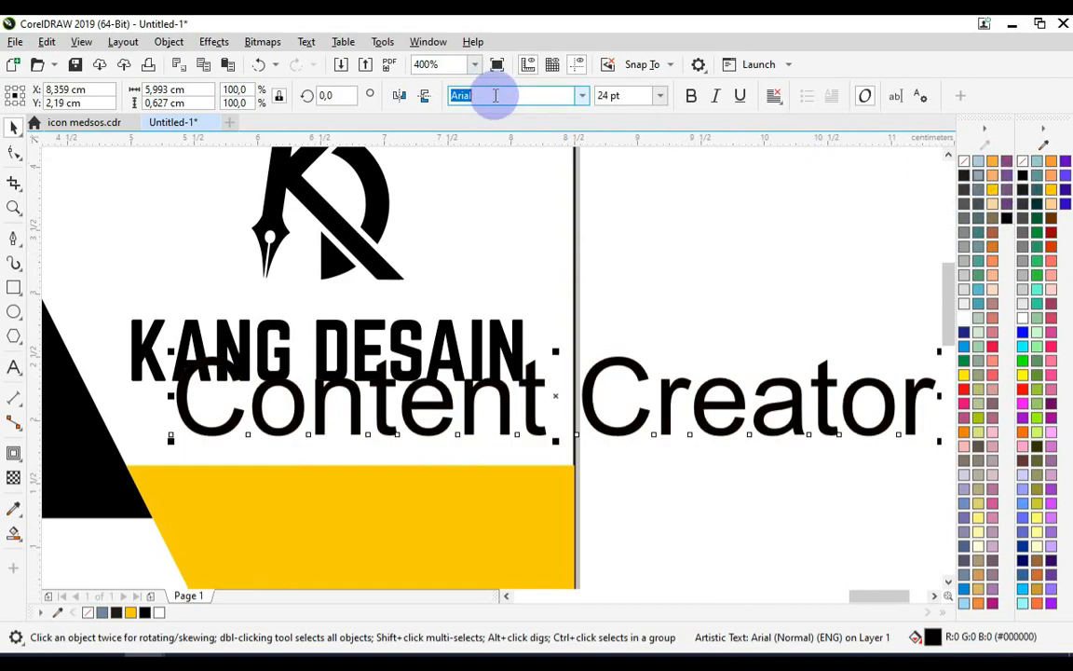
text(Tw Cen MT)
key(Return)
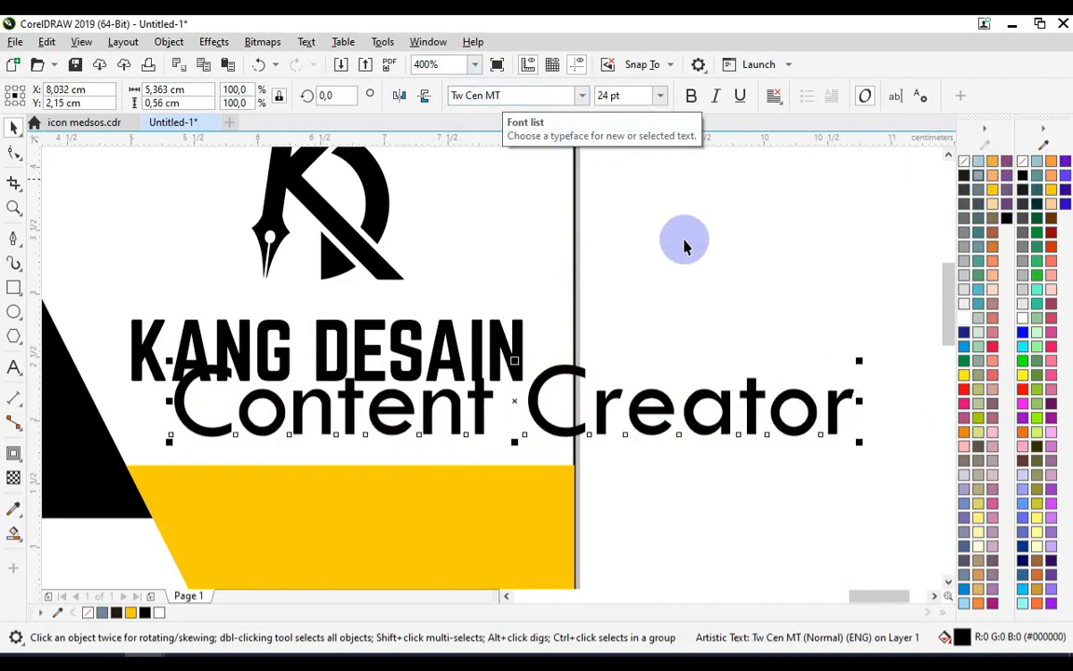
Scale the Content Creator text down and position it centered beneath KANG DESAIN
drag(855, 362, 676, 398)
shift+click(462, 377)
click(594, 390)
drag(407, 422, 407, 410)
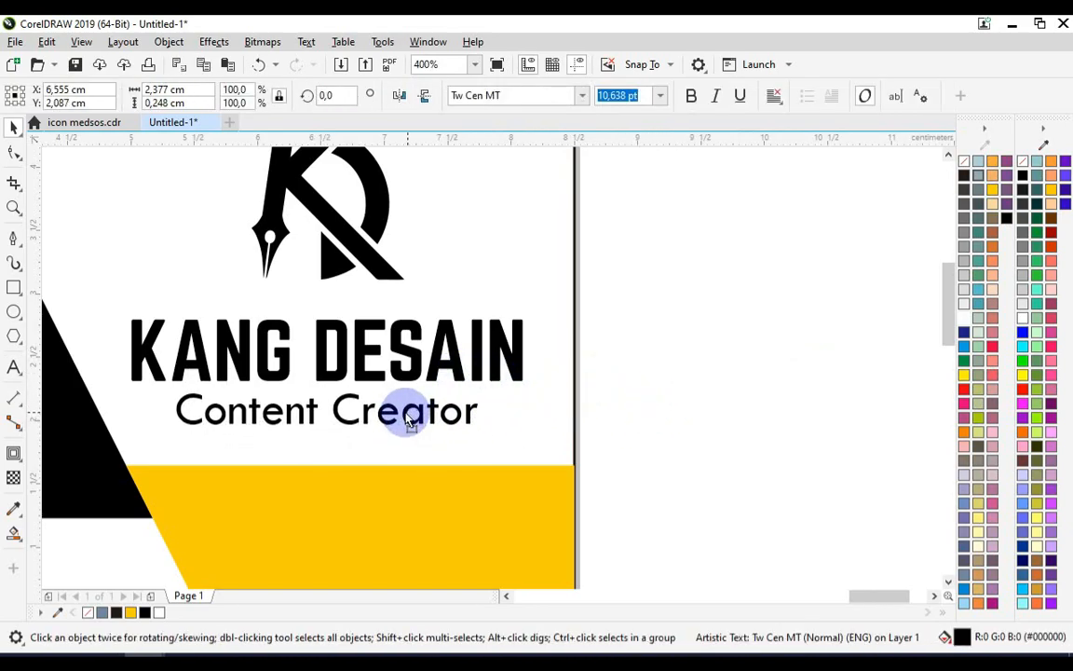
Duplicate the subtitle text into the white bottom band and replace its content with an e-mail address
scroll(718, 376, down, 1)
click(719, 375)
scroll(719, 376, down, 1)
scroll(610, 459, up, 1)
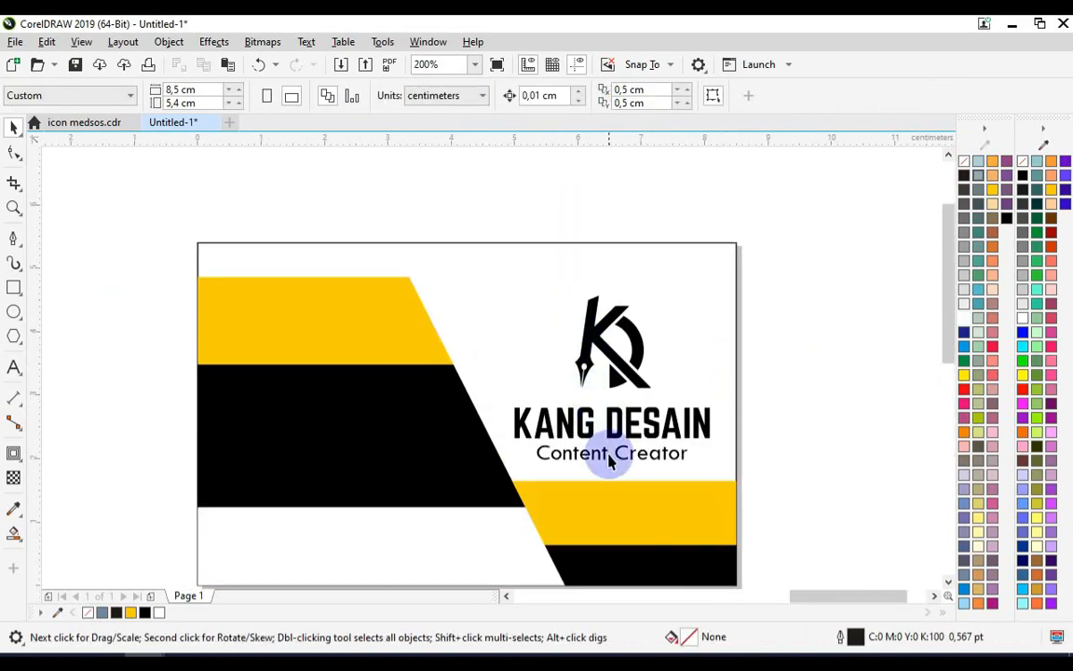
drag(605, 464, 346, 548)
key(F8)
key(ctrl+a)
text(rayd)
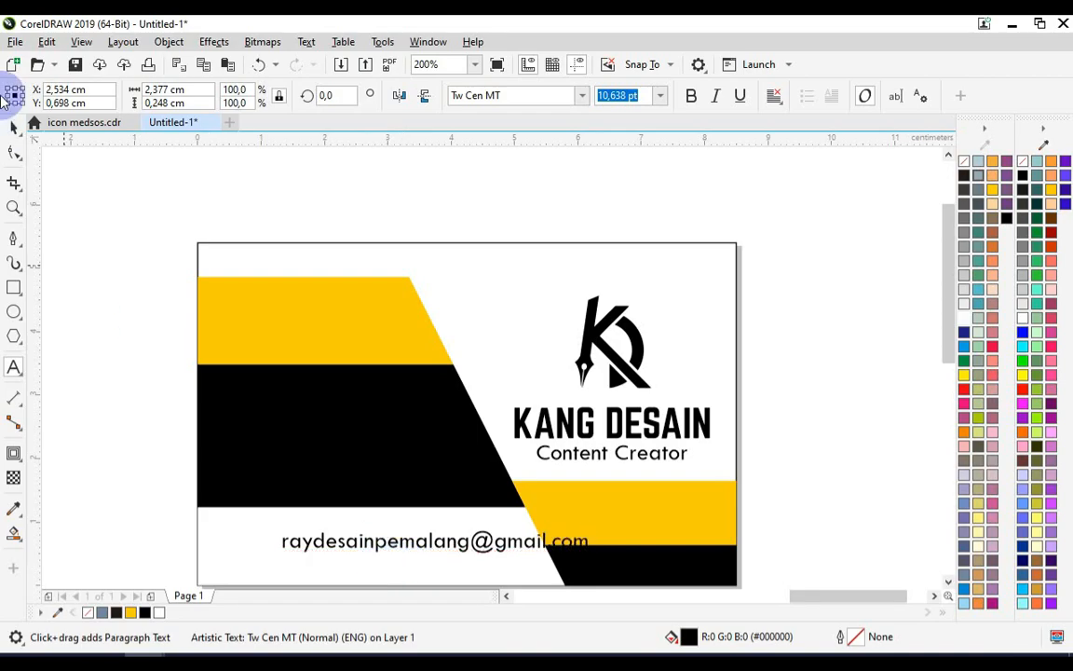
Enlarge the e-mail text and position it within the white bottom band
click(13, 126)
drag(596, 524, 479, 557)
click(466, 557)
click(466, 547)
click(140, 326)
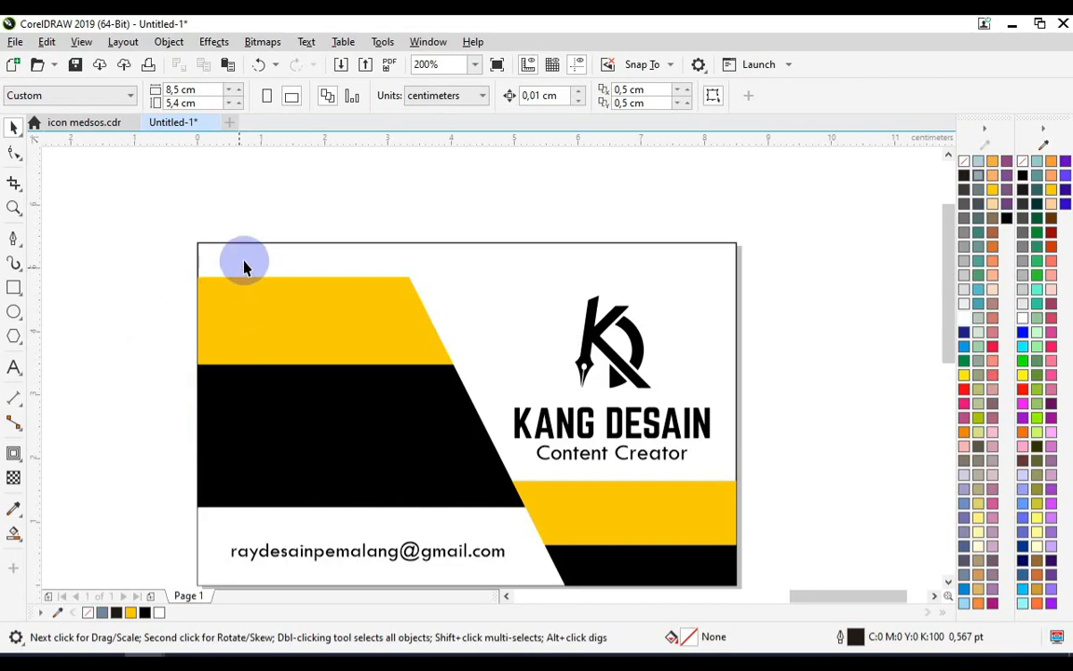
Fill the card's background rectangle white
click(222, 244)
click(964, 319)
click(785, 321)
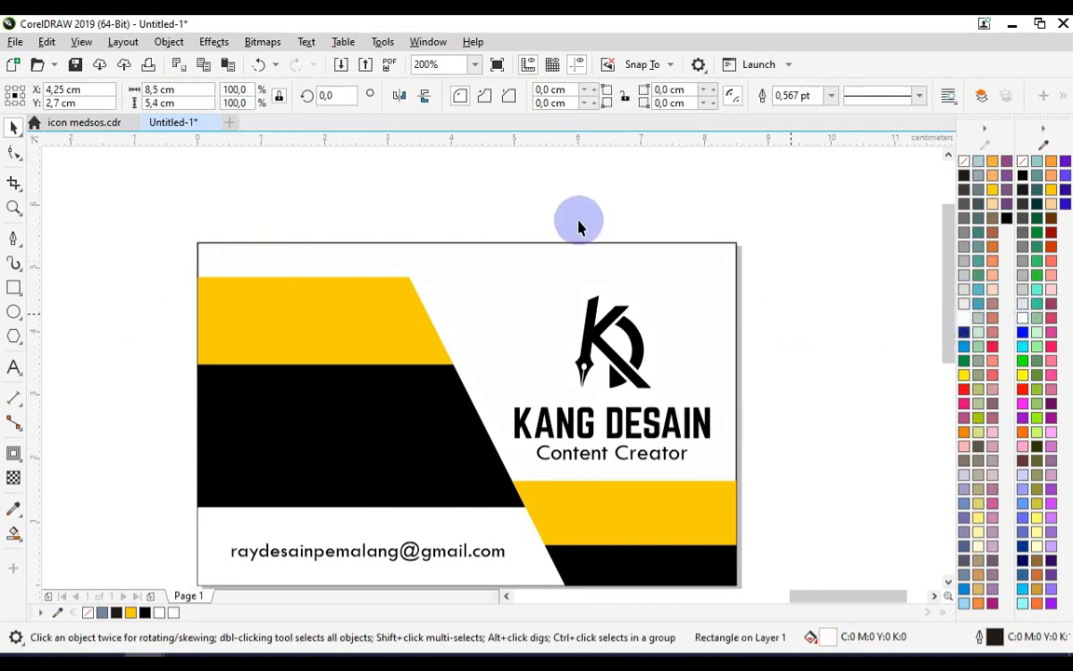
Copy the social media icons from icon medsos.cdr, paste them into the card document and group them
click(100, 122)
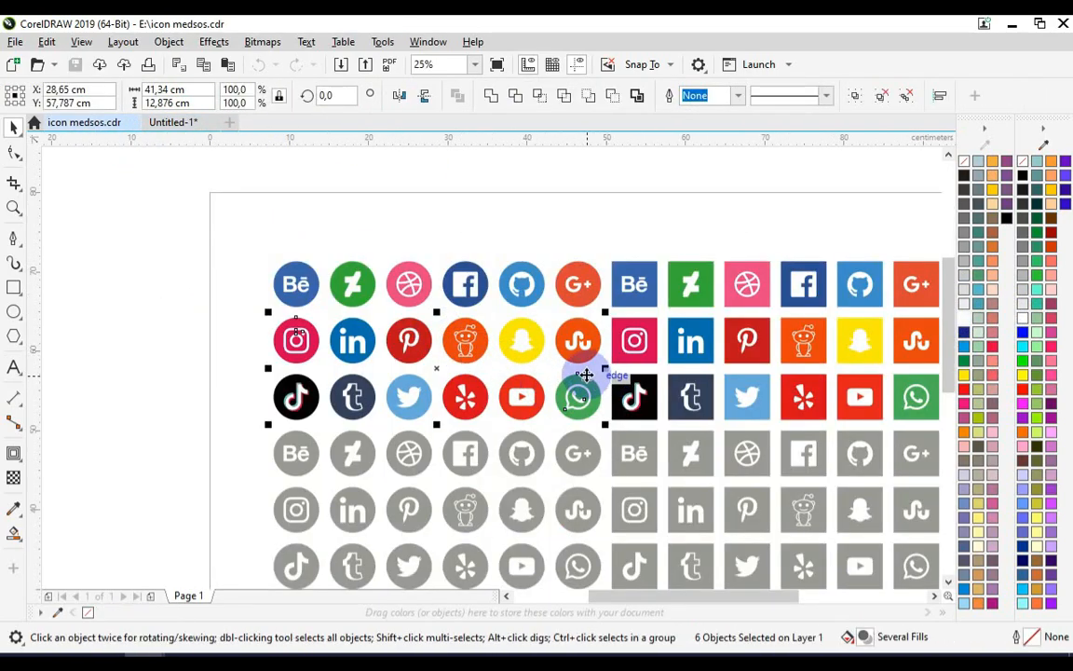
click(162, 128)
key(ctrl+v)
scroll(329, 283, down, 1)
key(ctrl+g)
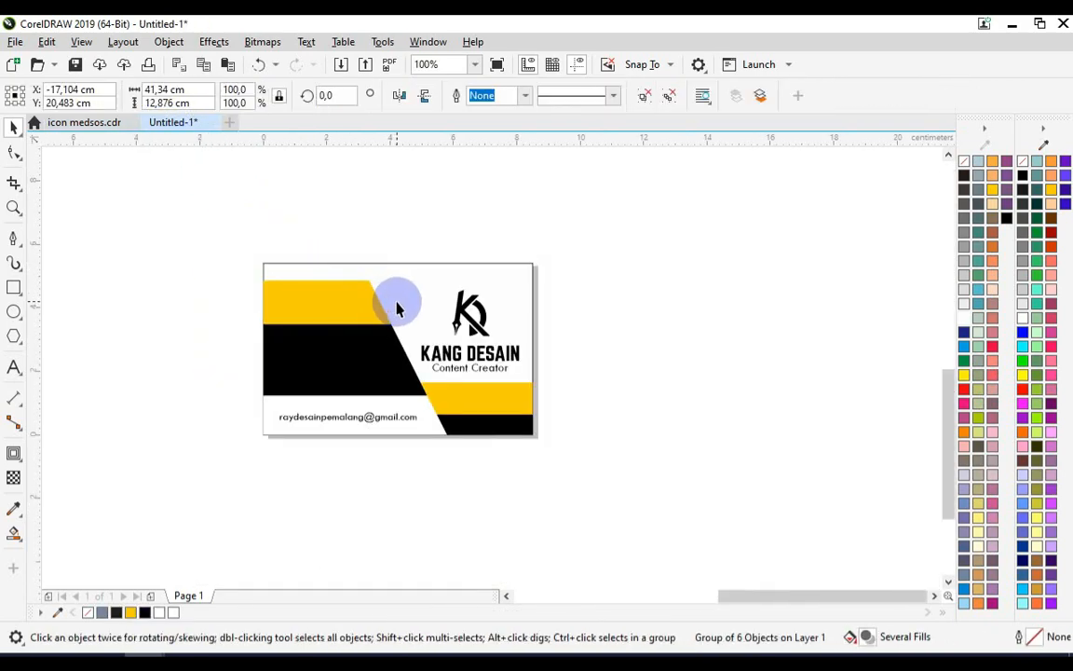
Center the pasted icon group on the page
shift+click(410, 306)
key(c)
key(e)
scroll(412, 306, down, 1)
Ungroup the icons and move the WhatsApp icon onto the black band near the card's left edge
click(578, 276)
click(672, 344)
key(ctrl+u)
drag(601, 294, 755, 454)
drag(519, 400, 359, 343)
scroll(371, 331, up, 1)
key(ctrl+g)
drag(392, 267, 375, 302)
scroll(317, 349, up, 1)
scroll(415, 275, up, 1)
drag(352, 360, 310, 340)
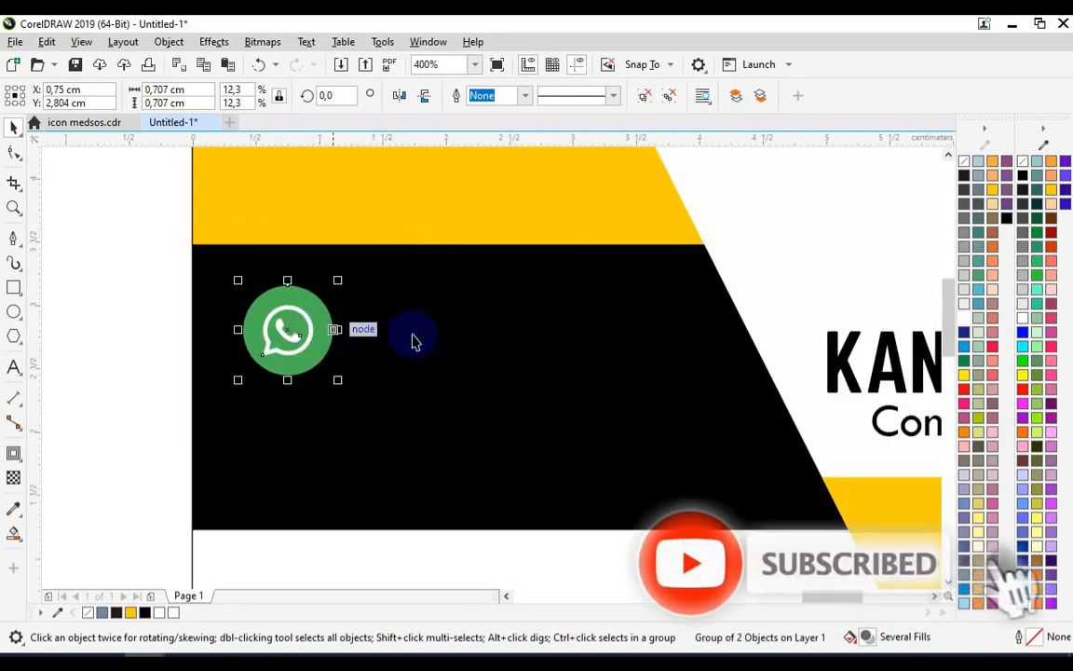
Move the Instagram icon beside the card's left edge
scroll(447, 341, down, 2)
scroll(276, 279, down, 1)
click(139, 249)
drag(139, 249, 349, 323)
scroll(369, 279, up, 1)
drag(359, 256, 287, 328)
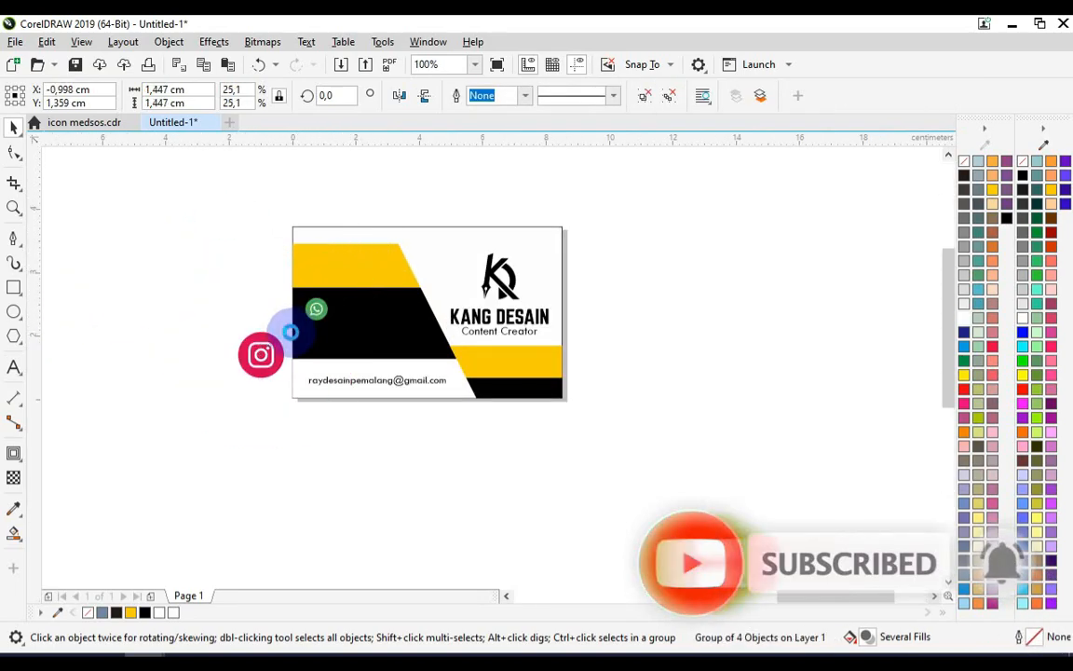
Copy the WhatsApp icon's scale value onto the Instagram icon and move it below the WhatsApp icon
scroll(291, 331, up, 1)
click(342, 285)
drag(188, 91, 79, 120)
key(ctrl+c)
click(239, 370)
key(ctrl+v)
key(Return)
drag(232, 373, 350, 347)
Align the WhatsApp and Instagram icons on a common vertical center line
shift+click(341, 285)
scroll(368, 301, up, 1)
key(c)
click(112, 357)
Ungroup both icons and delete their colored circle backgrounds, leaving the white glyphs
click(290, 384)
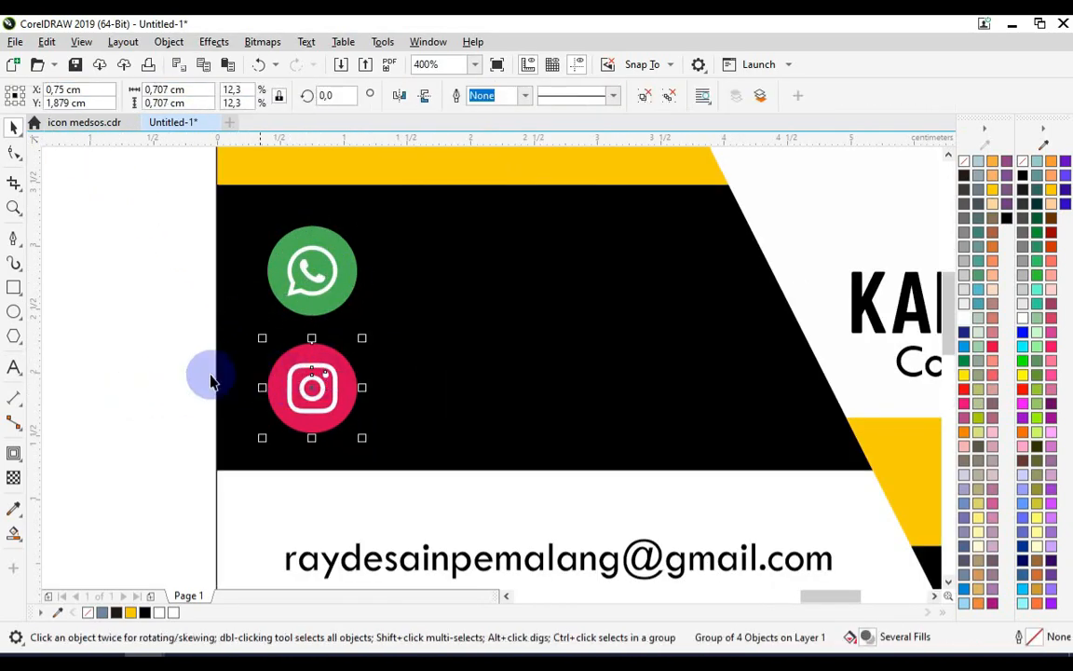
key(ctrl+u)
click(346, 281)
key(ctrl+u)
click(152, 328)
click(328, 240)
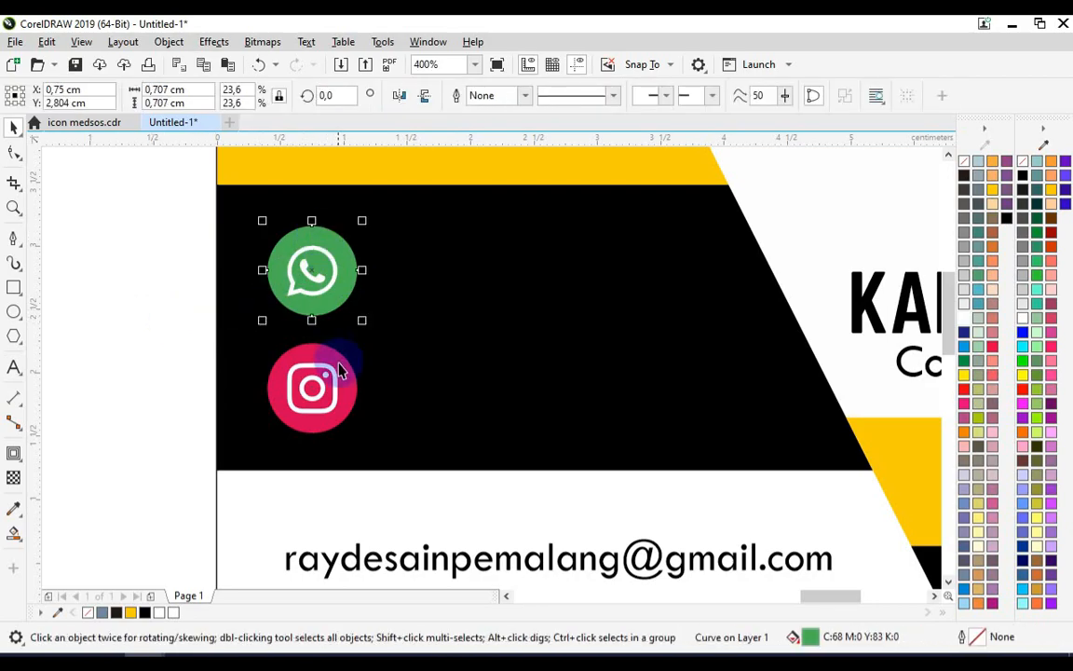
key(Delete)
click(311, 360)
key(Delete)
Group the two white icon glyphs together
drag(325, 429, 361, 437)
key(ctrl+g)
drag(163, 220, 342, 324)
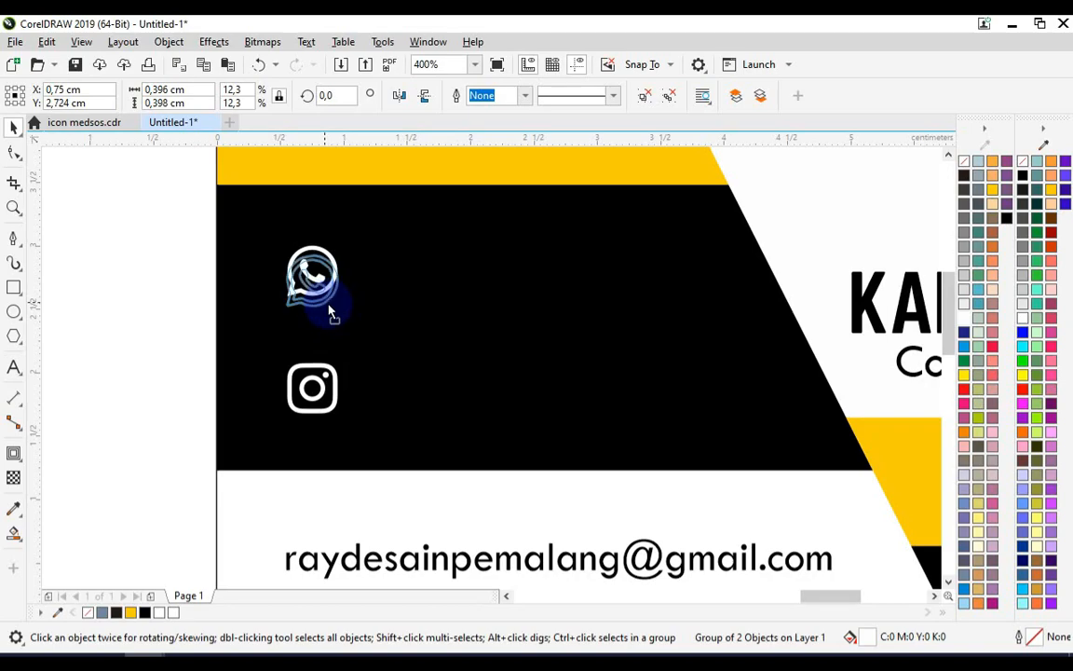
drag(326, 318, 325, 318)
Duplicate the e-mail text beside the WhatsApp glyph and color it white
click(363, 582)
drag(359, 578, 423, 298)
click(1020, 321)
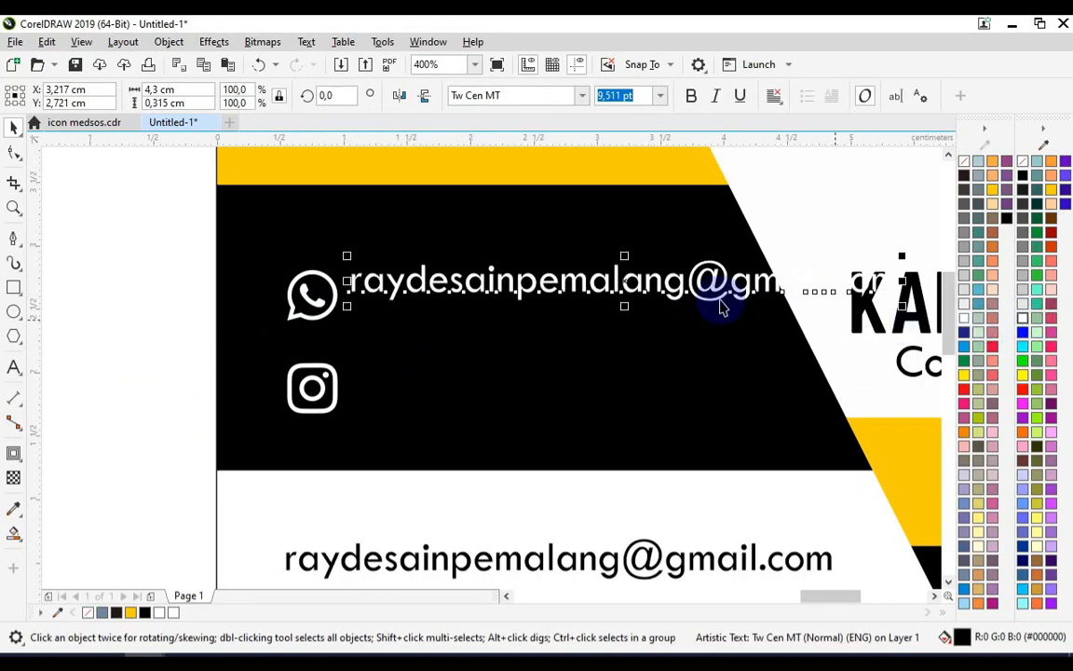
Replace the duplicated text beside the WhatsApp glyph with a phone number
key(F8)
key(ctrl+a)
text(08)
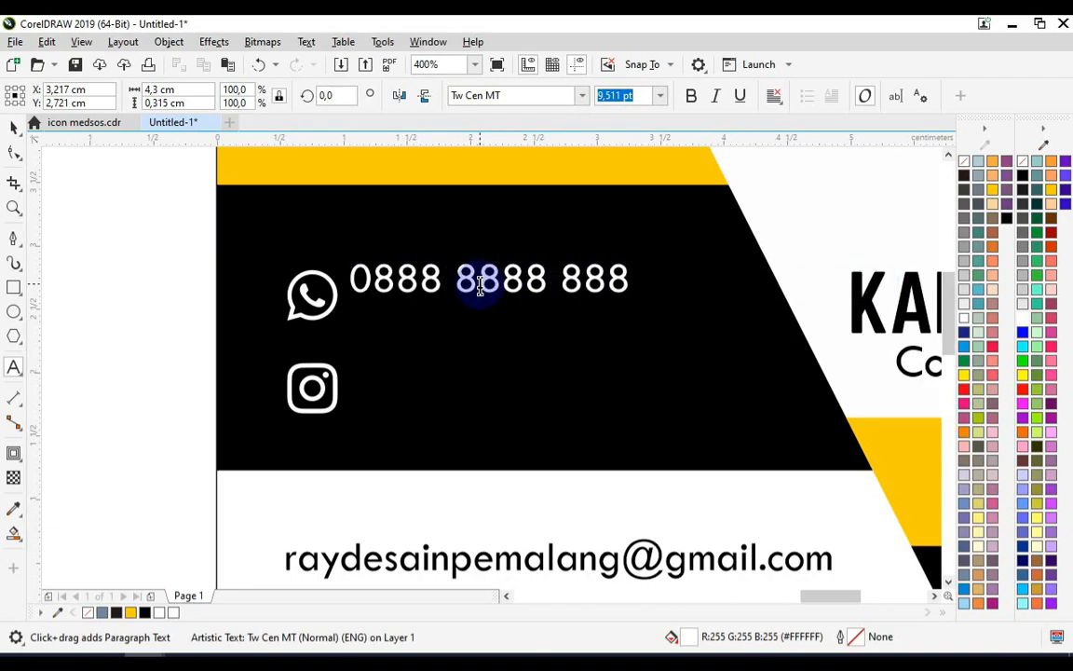
text(8)
click(20, 133)
Duplicate the phone number text beside the Instagram glyph and set its alignment to Left
drag(407, 283, 431, 408)
click(774, 95)
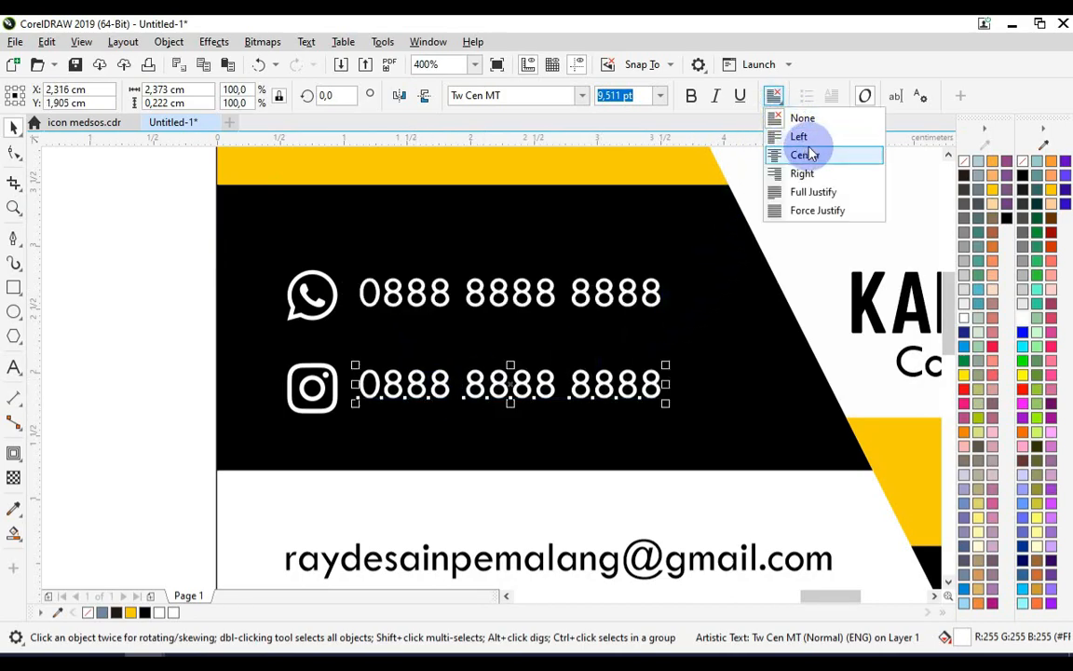
click(814, 141)
Replace the text beside the Instagram glyph with the Instagram username
double_click(586, 384)
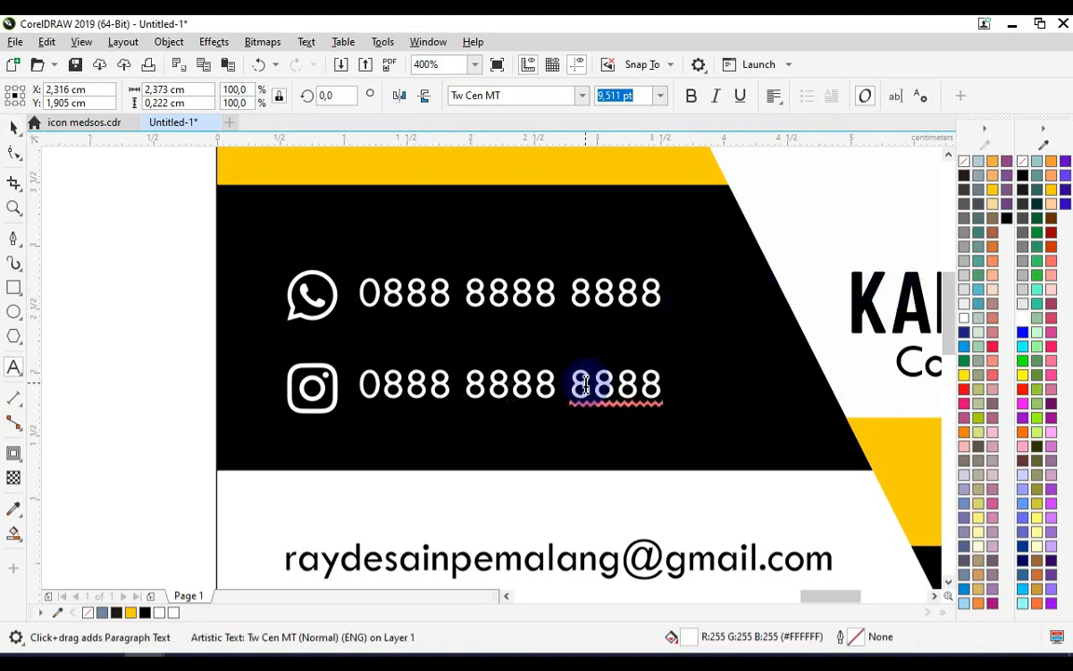
key(ctrl+a)
text(ka)
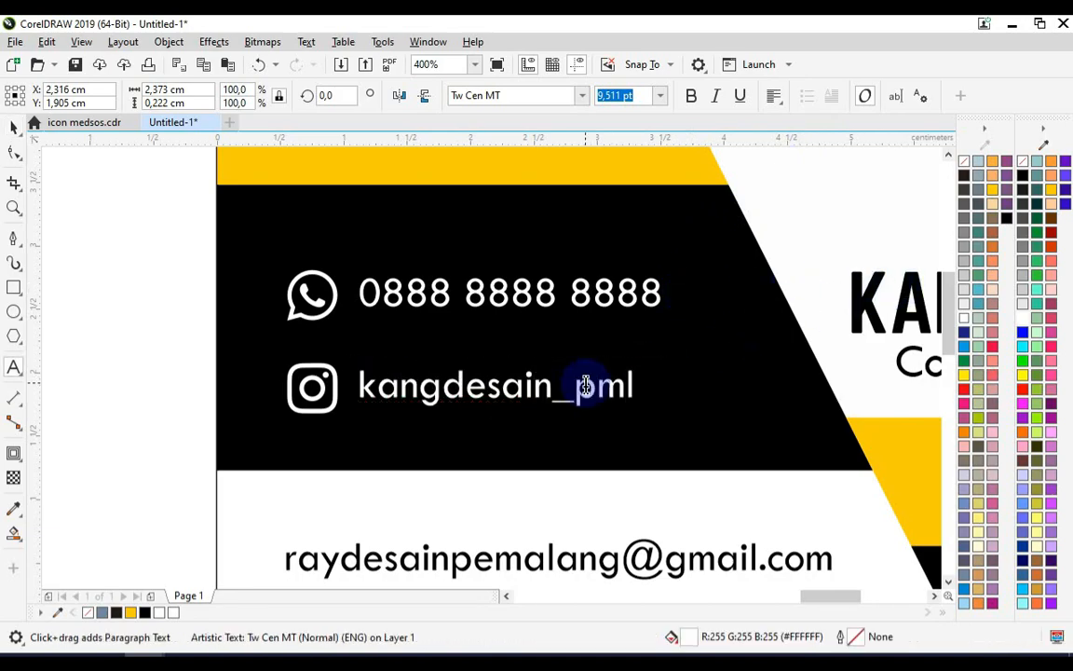
click(585, 385)
click(17, 129)
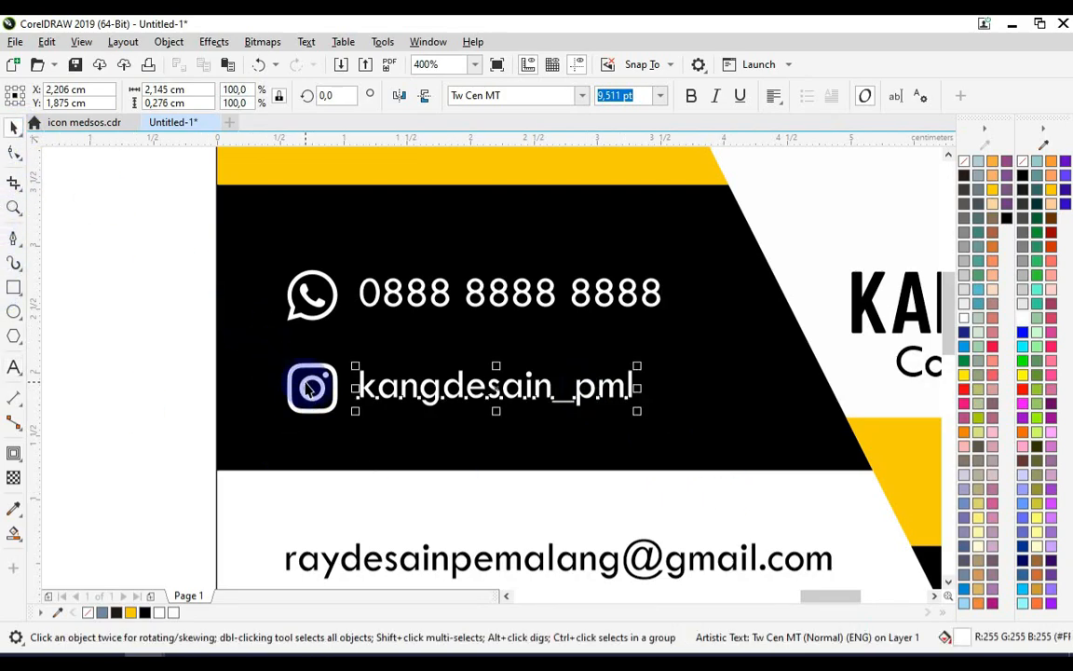
Zoom out to review the completed card front with its contact rows
shift+click(308, 388)
click(174, 336)
scroll(301, 432, down, 1)
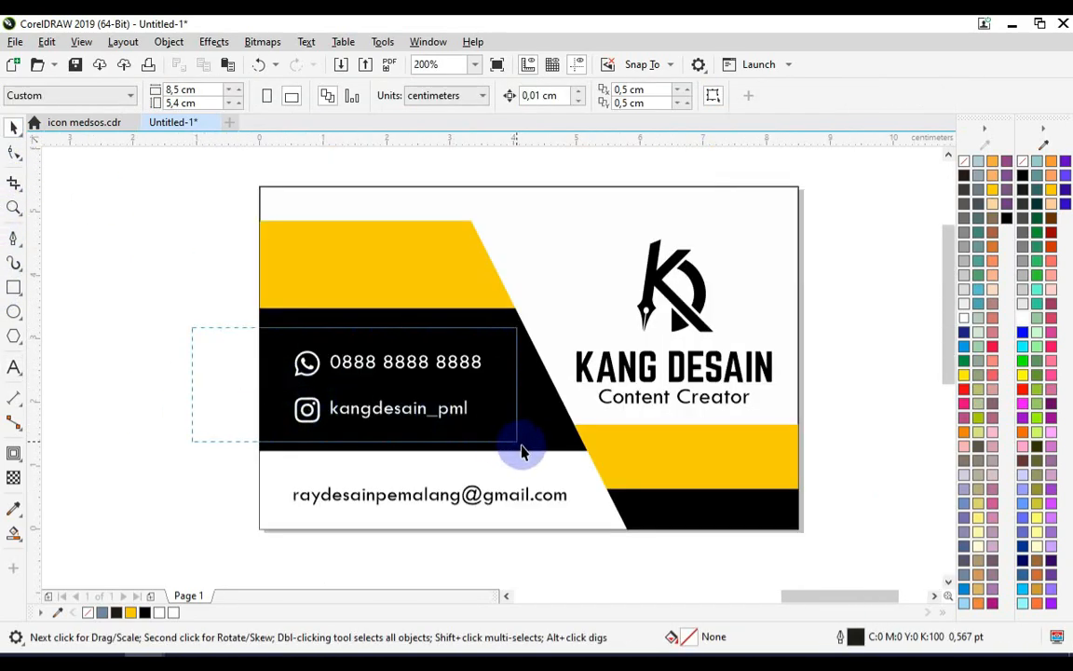
drag(520, 450, 518, 448)
scroll(469, 377, up, 1)
scroll(488, 359, down, 1)
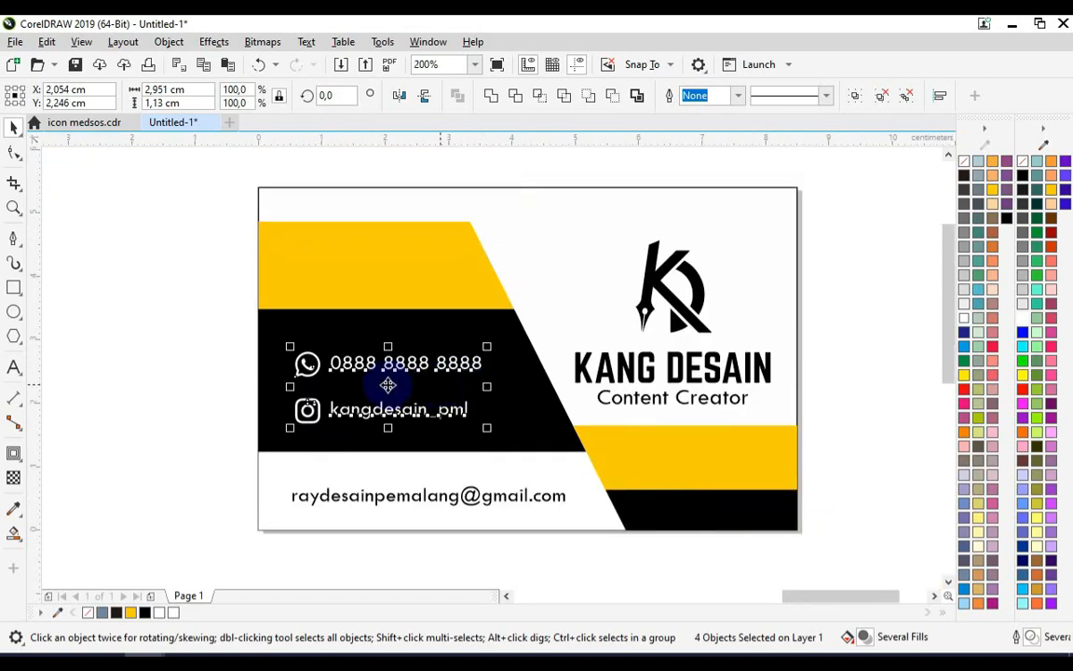
click(201, 388)
scroll(331, 360, down, 1)
scroll(338, 349, up, 1)
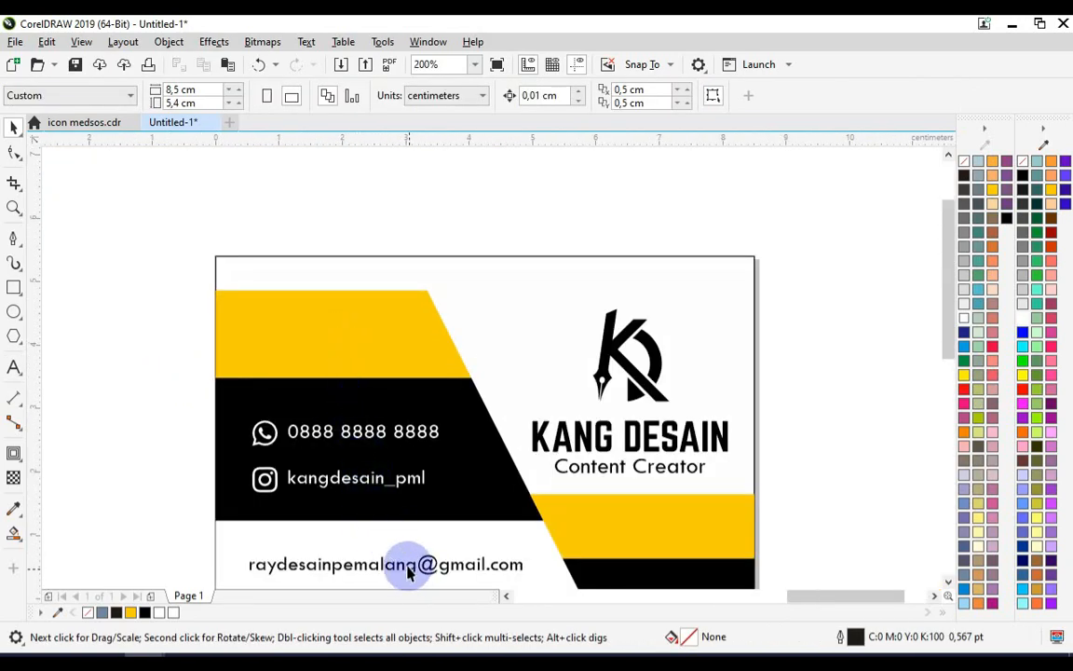
scroll(342, 367, down, 1)
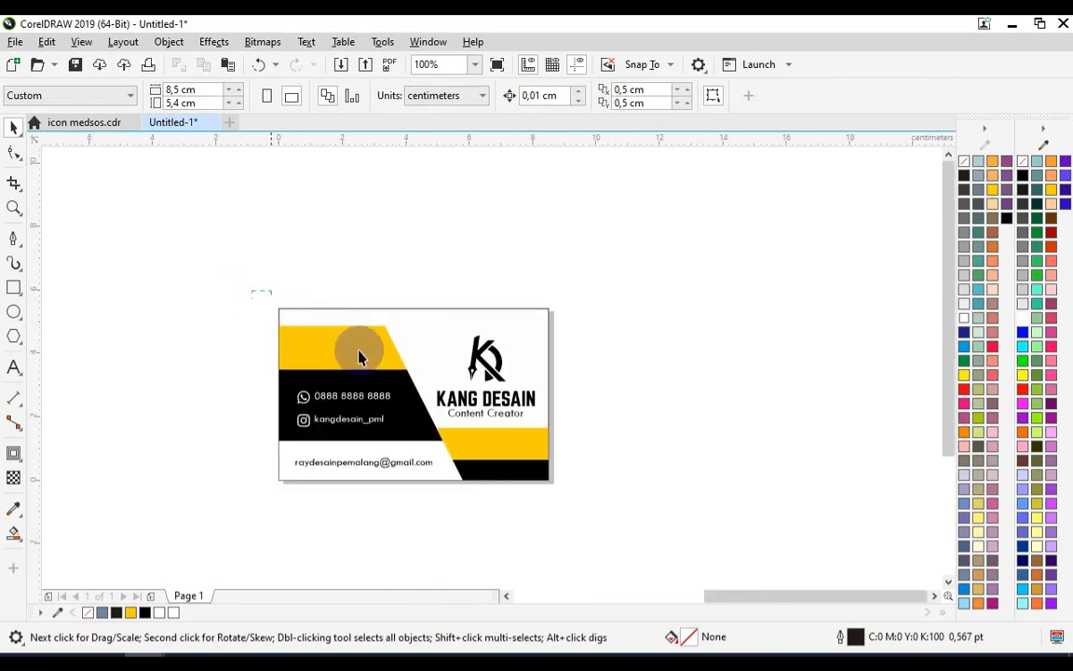
Move the whole card design off to the right beside the page
drag(335, 337, 607, 526)
drag(366, 407, 651, 390)
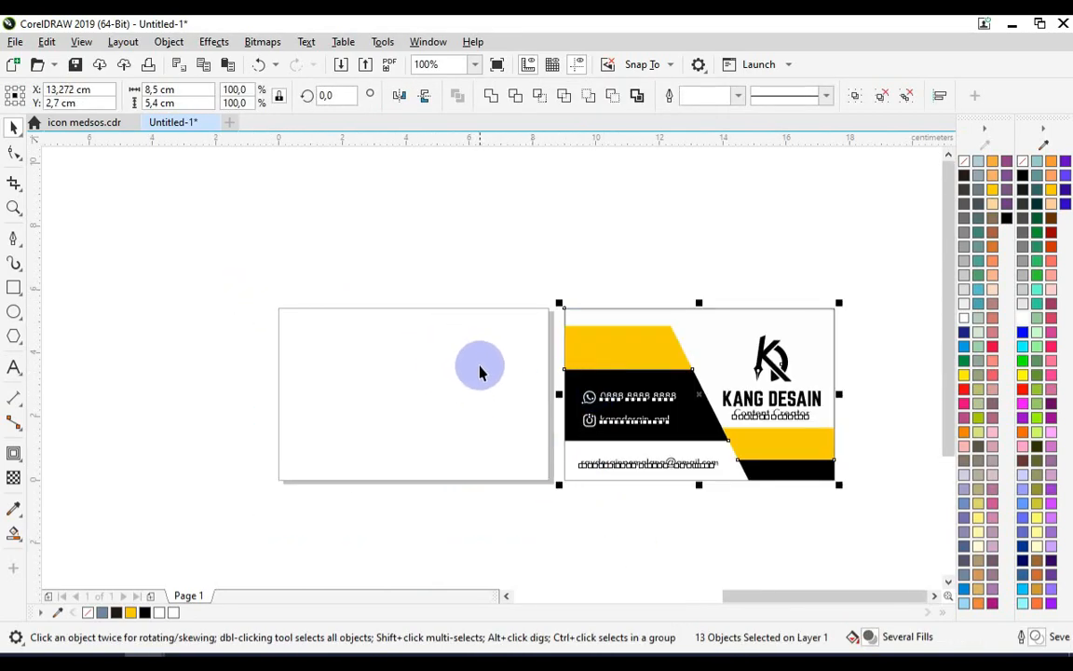
Create a page-sized rectangle for the card back, fill it black and remove its outline
click(480, 372)
double_click(13, 287)
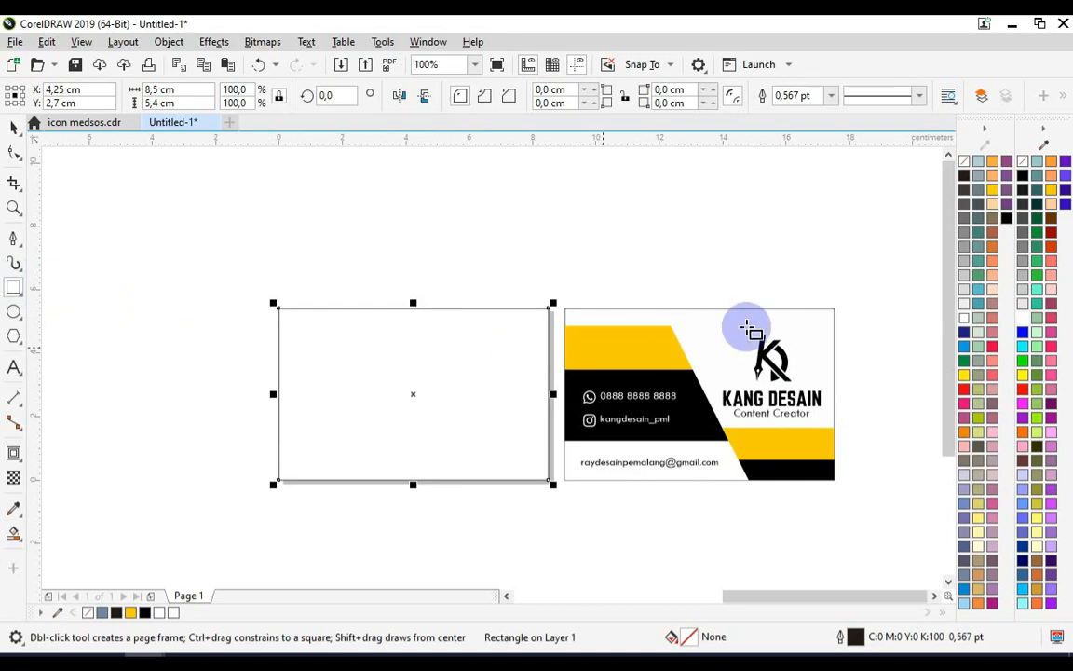
click(1022, 177)
click(831, 95)
click(787, 107)
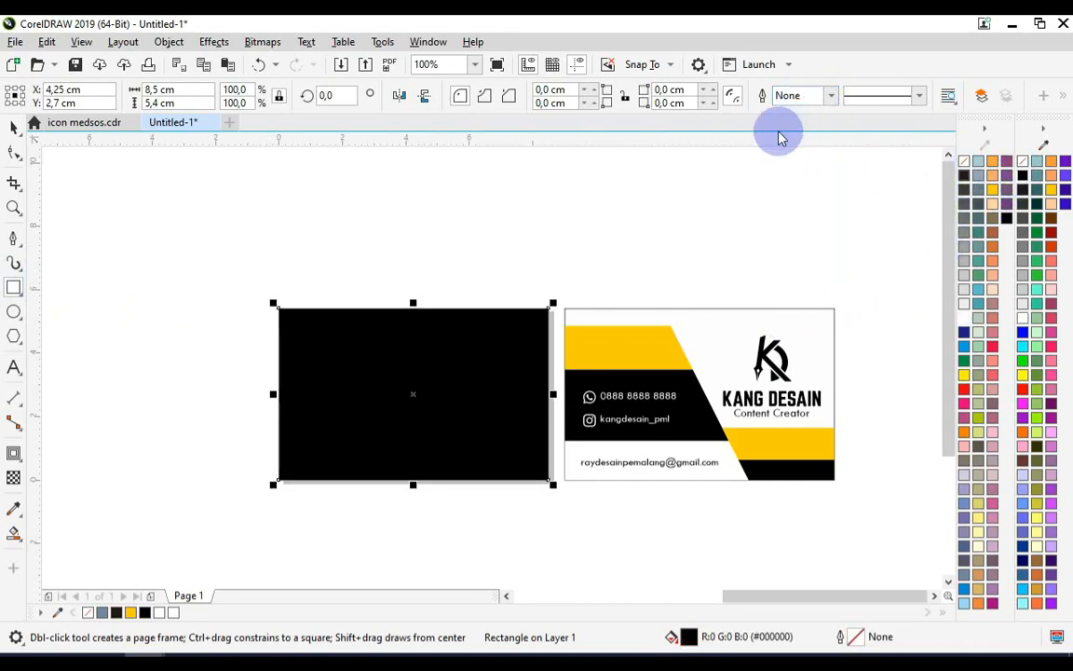
Copy the logo and title group onto the black back card and color it white
click(13, 130)
click(775, 353)
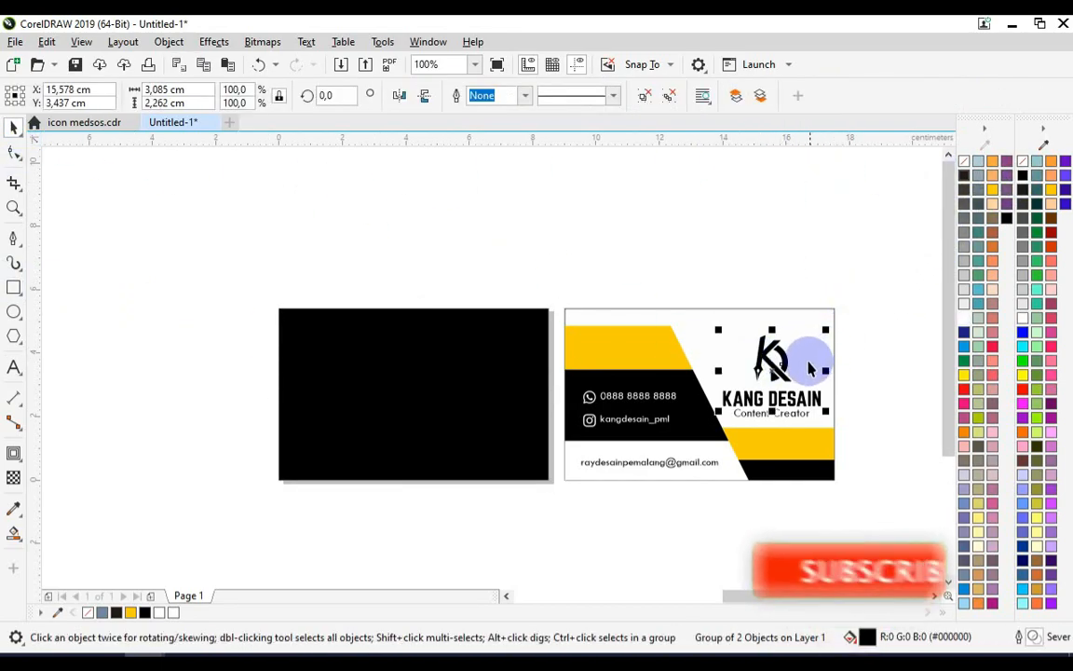
drag(788, 365, 424, 383)
key(ctrl+z)
drag(778, 382, 424, 391)
click(1023, 317)
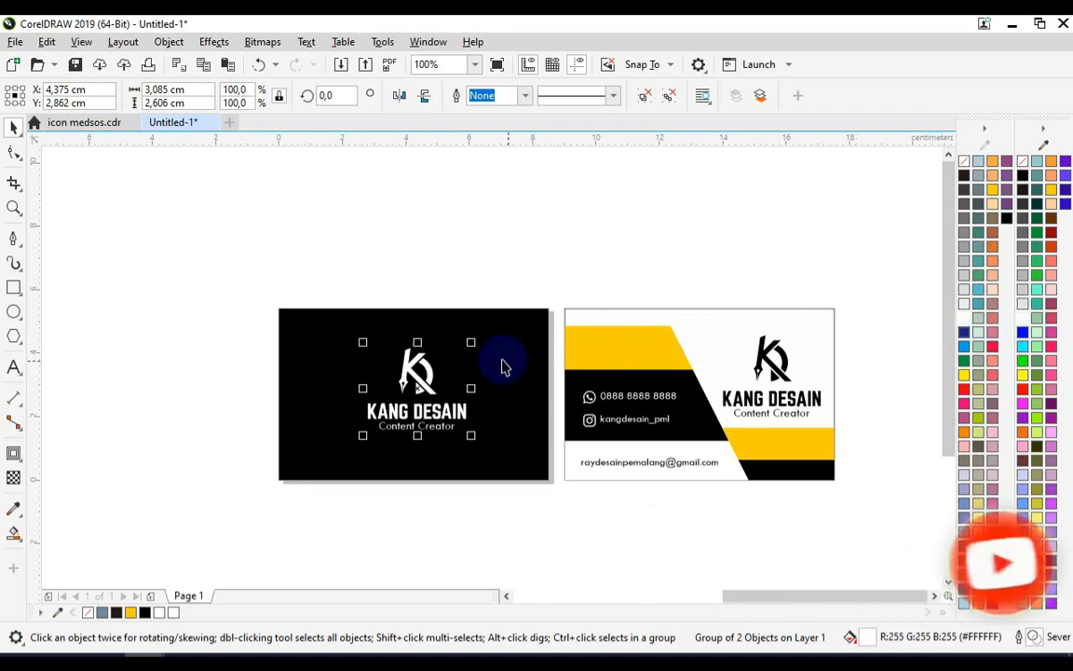
Enlarge the white logo group and center it on the black back card
drag(477, 343, 513, 325)
shift+click(512, 359)
key(c)
key(e)
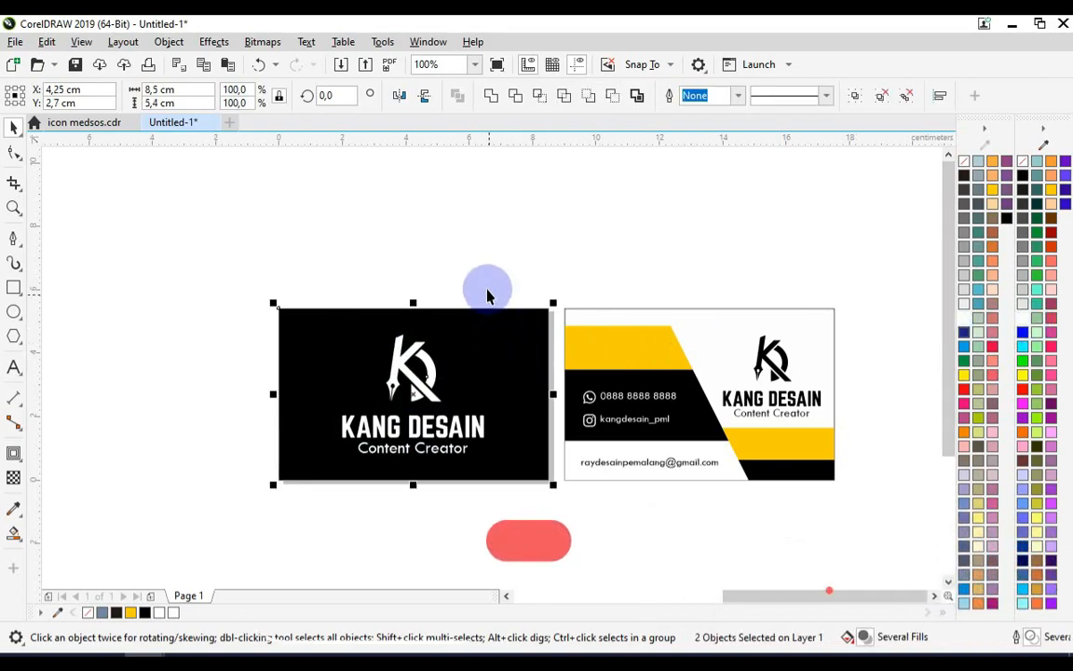
Zoom in on both card sides and show them in full-screen preview
click(489, 288)
key(z)
drag(259, 296, 857, 504)
key(F9)
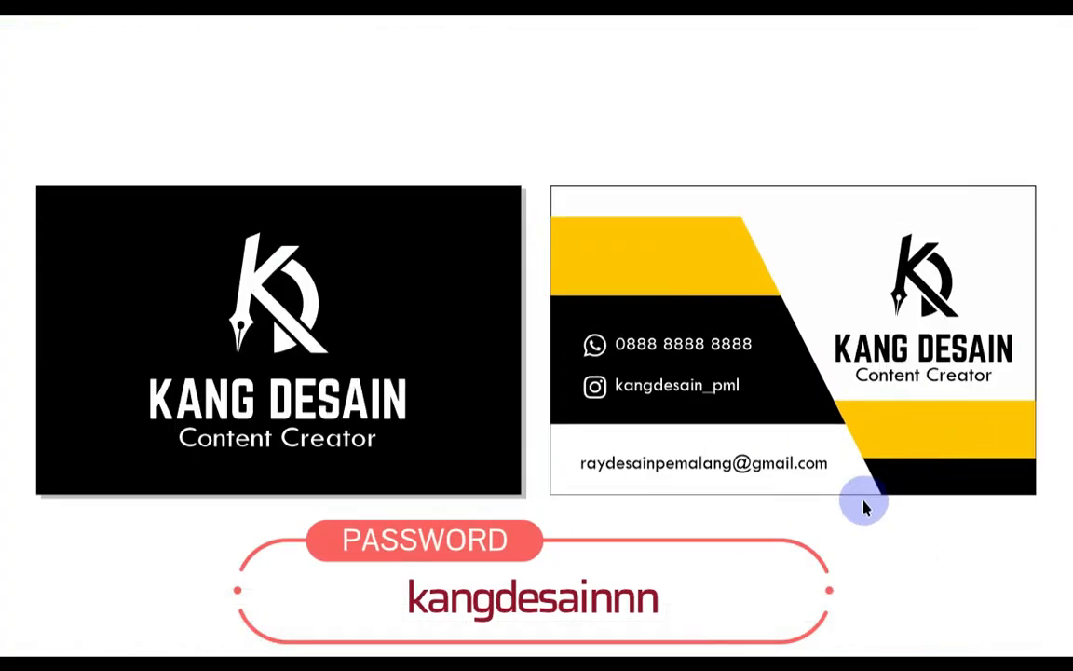